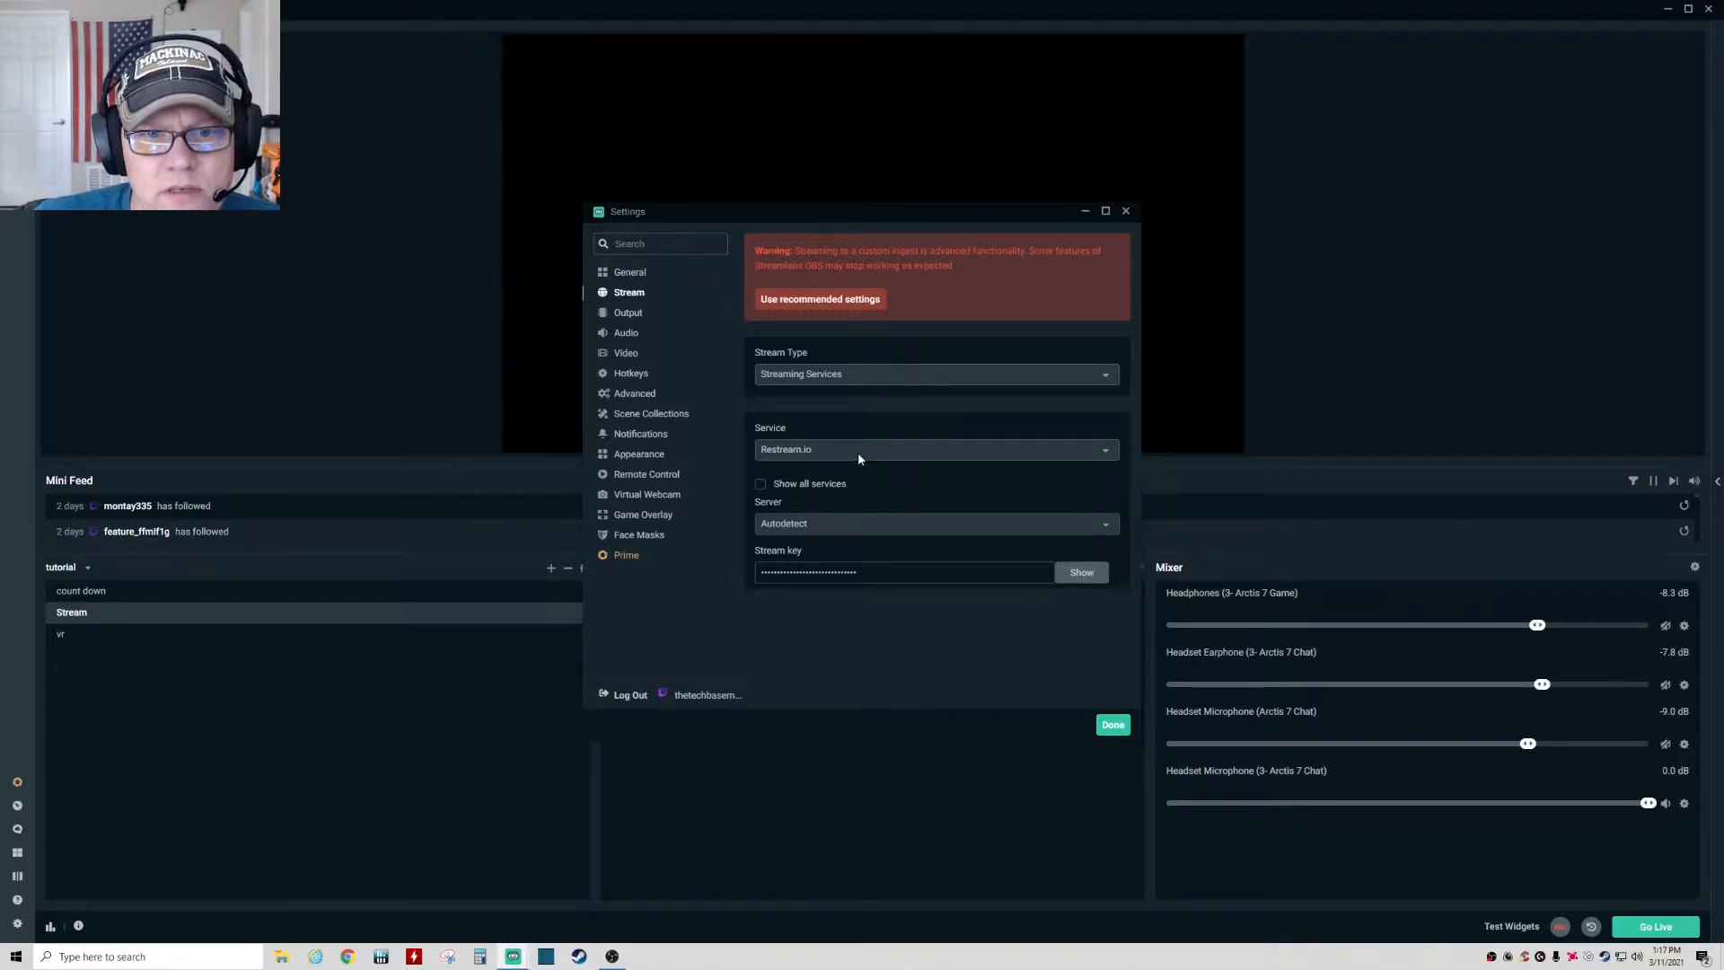
Review the available streaming services and keep Restream.io as the selected service.
{"action": "left_click", "coordinate": [855, 448]}
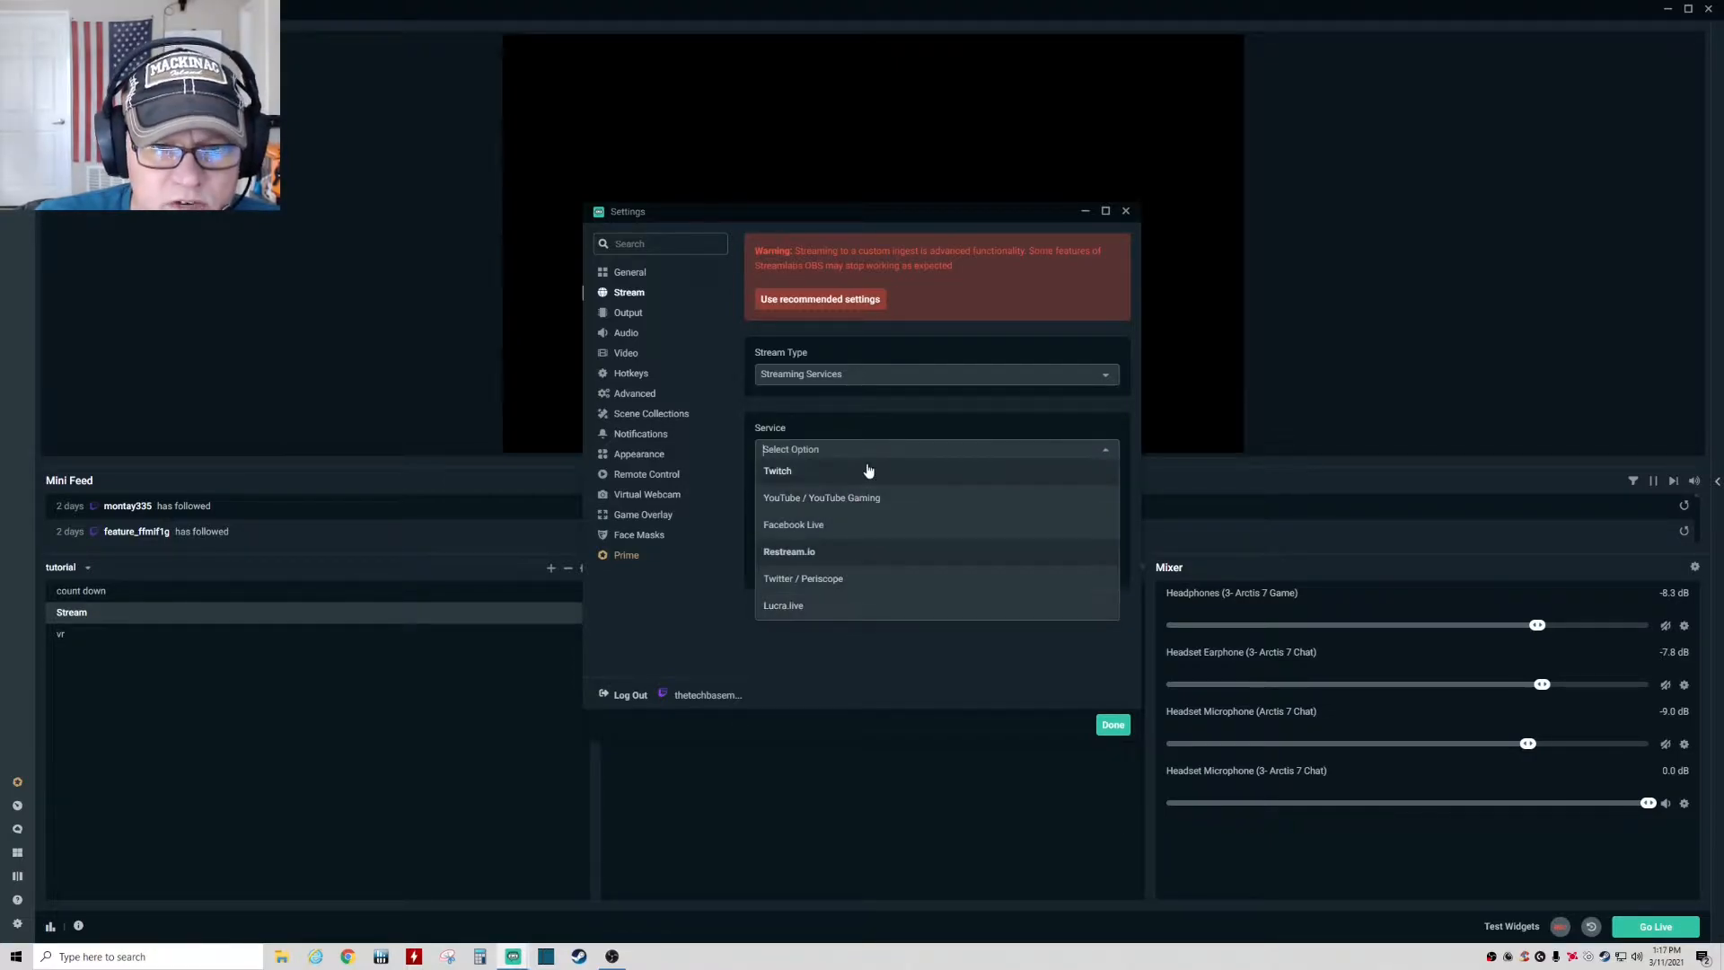
{"action": "key", "text": "Return"}
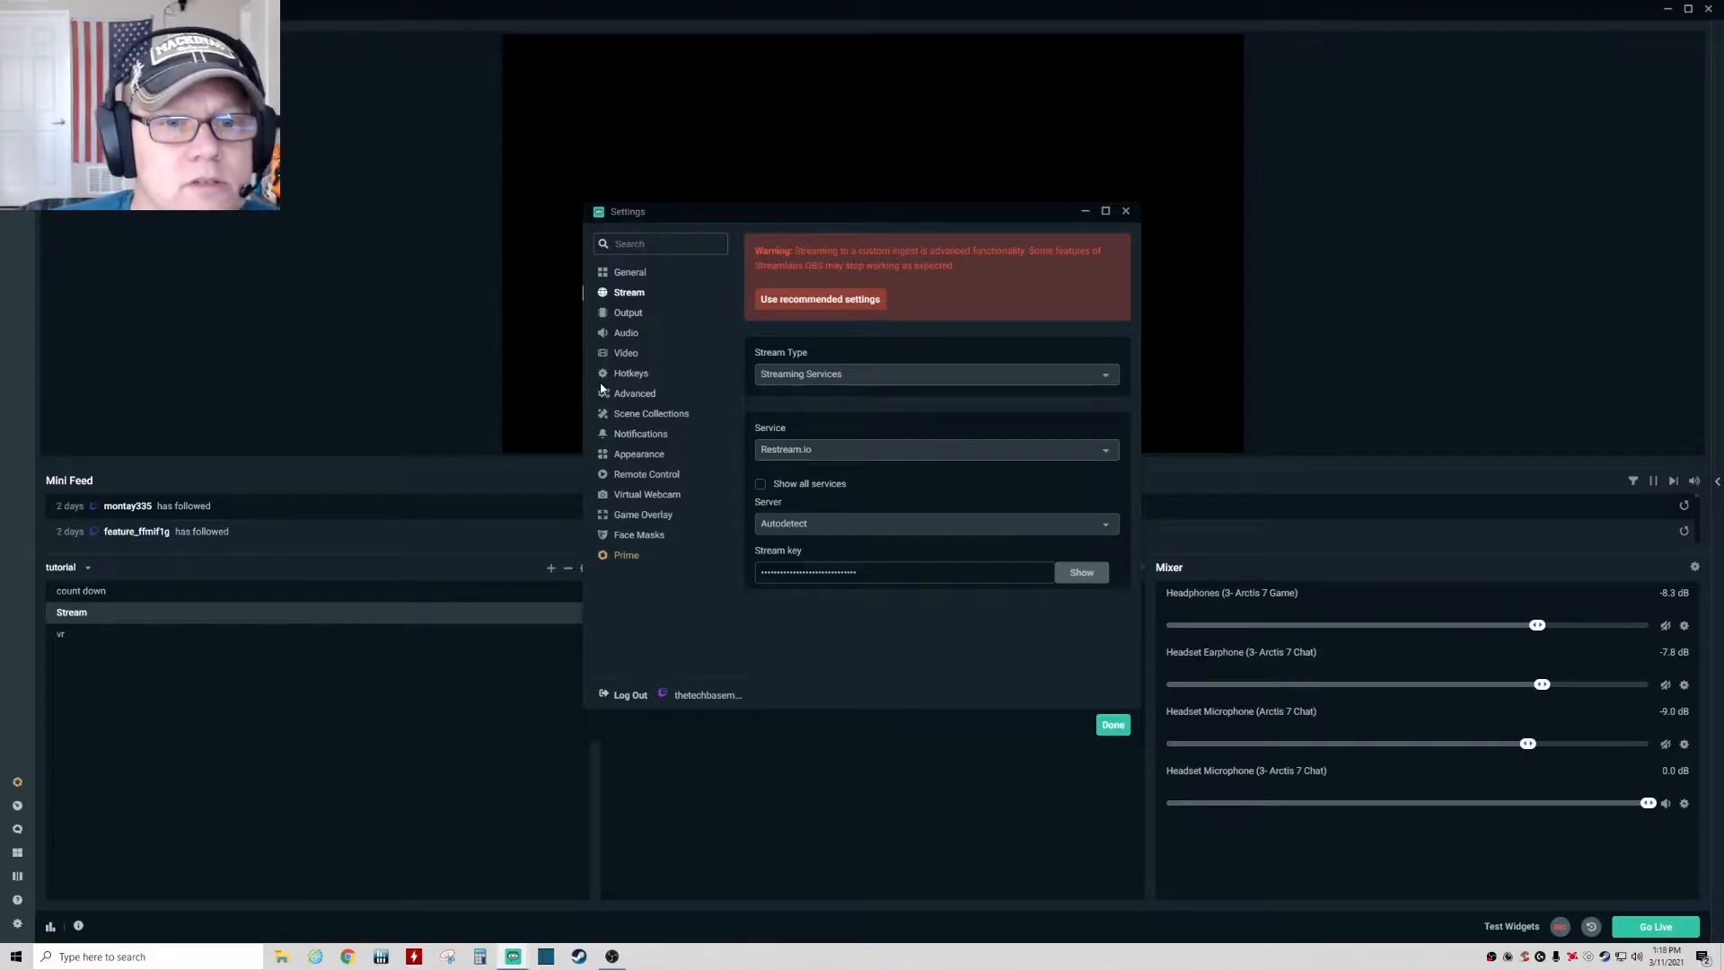
Set the output mode to Advanced and the streaming encoder to Software (x264).
{"action": "left_click", "coordinate": [643, 321]}
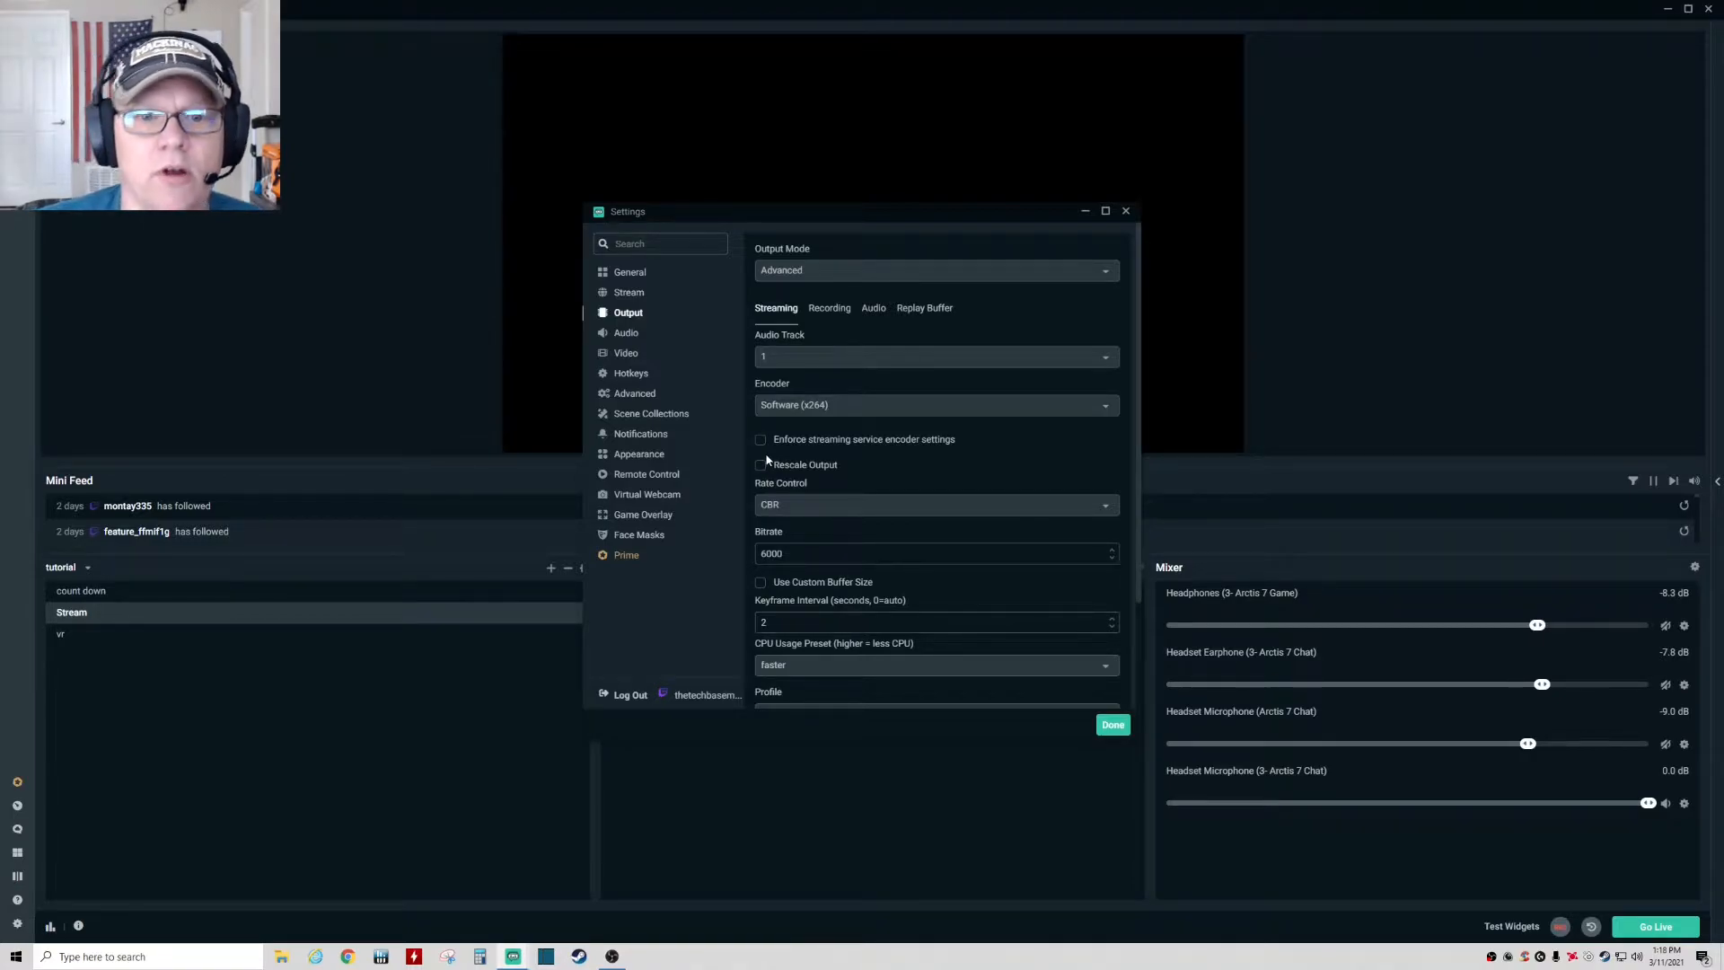
{"action": "left_click", "coordinate": [810, 281]}
{"action": "left_click", "coordinate": [850, 289]}
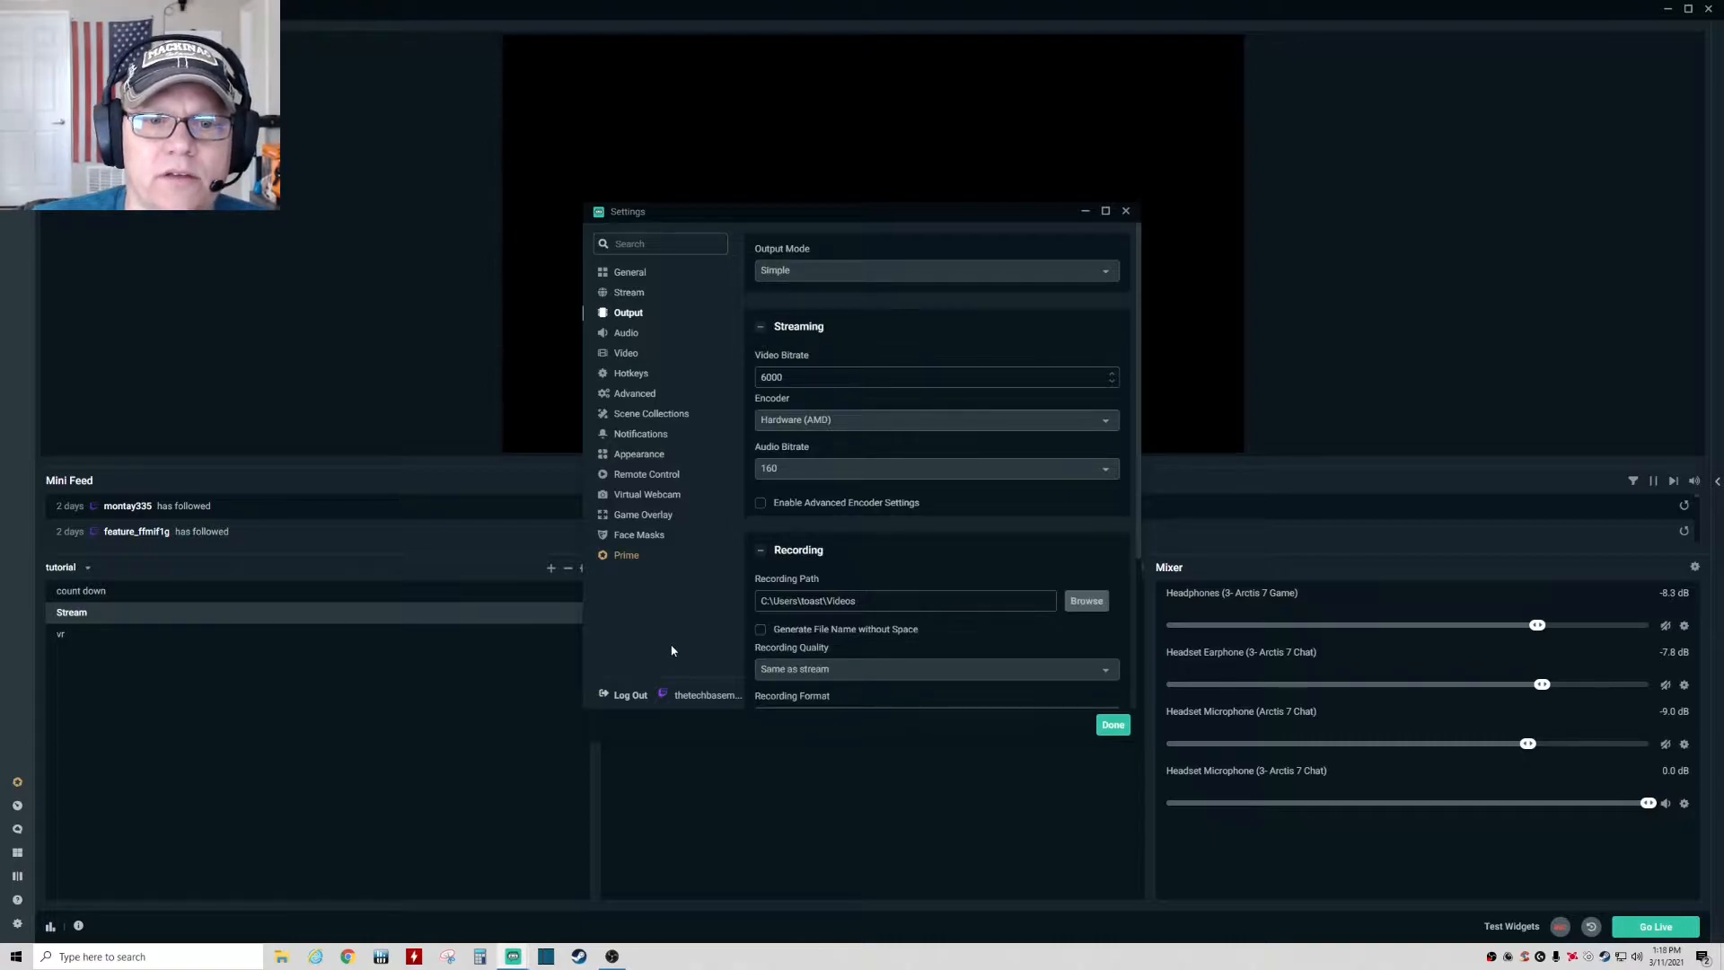
{"action": "left_click", "coordinate": [844, 270]}
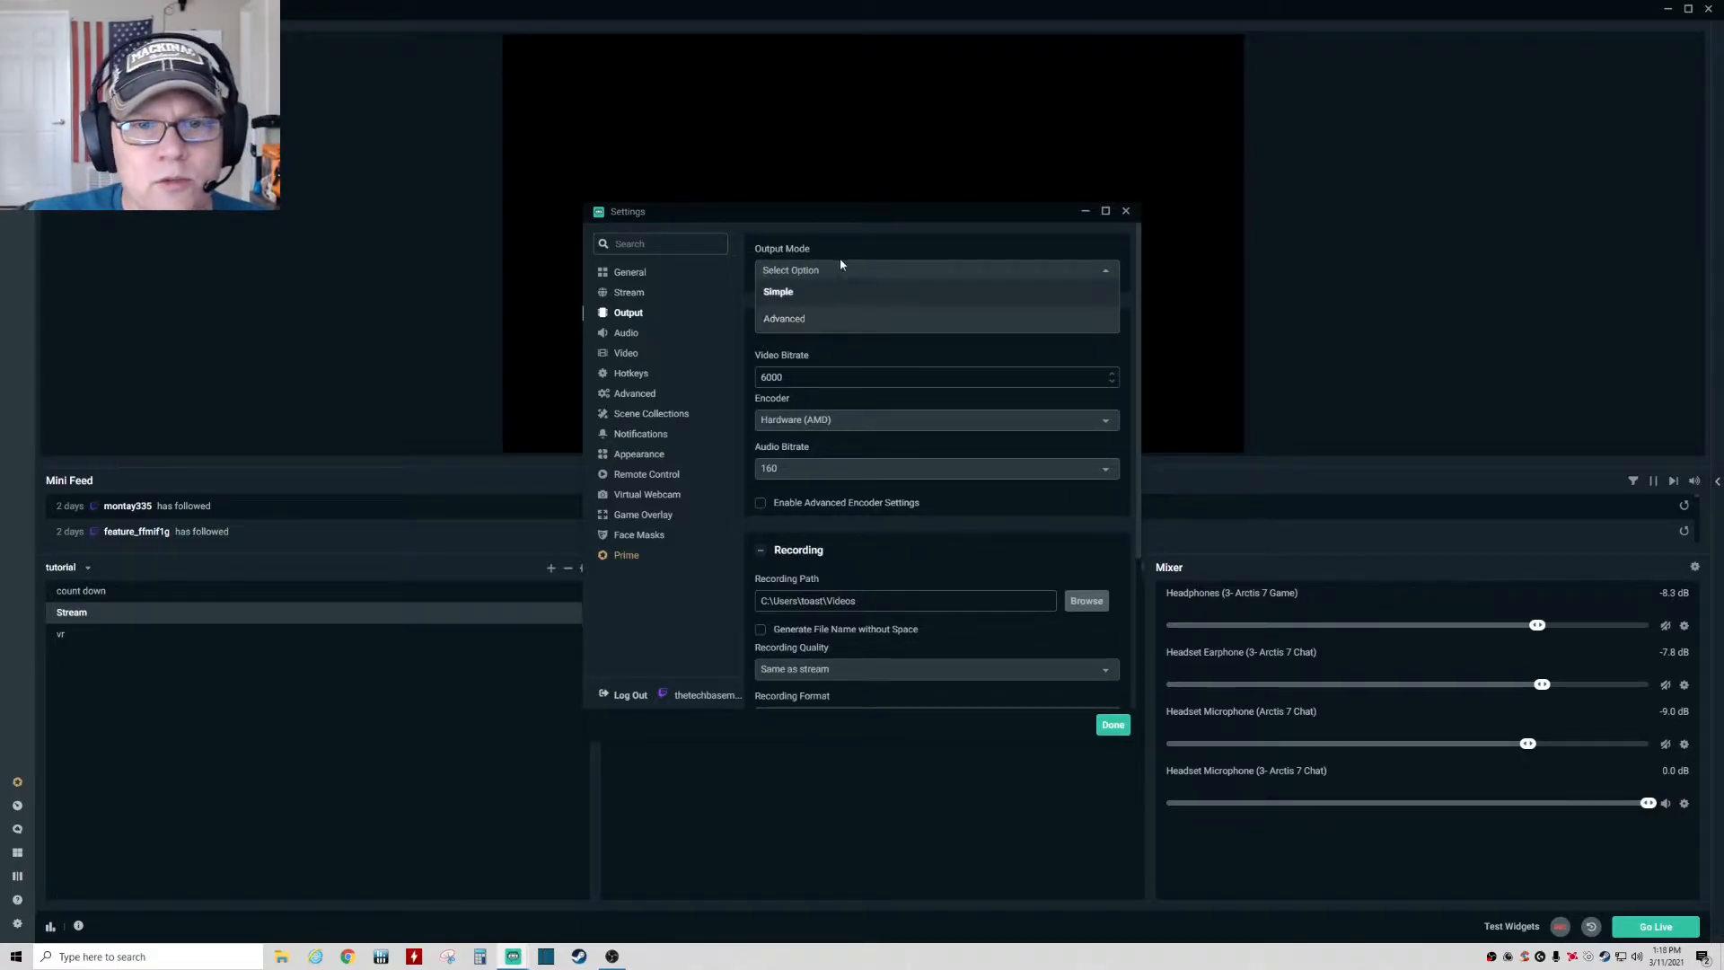
{"action": "left_click", "coordinate": [818, 329]}
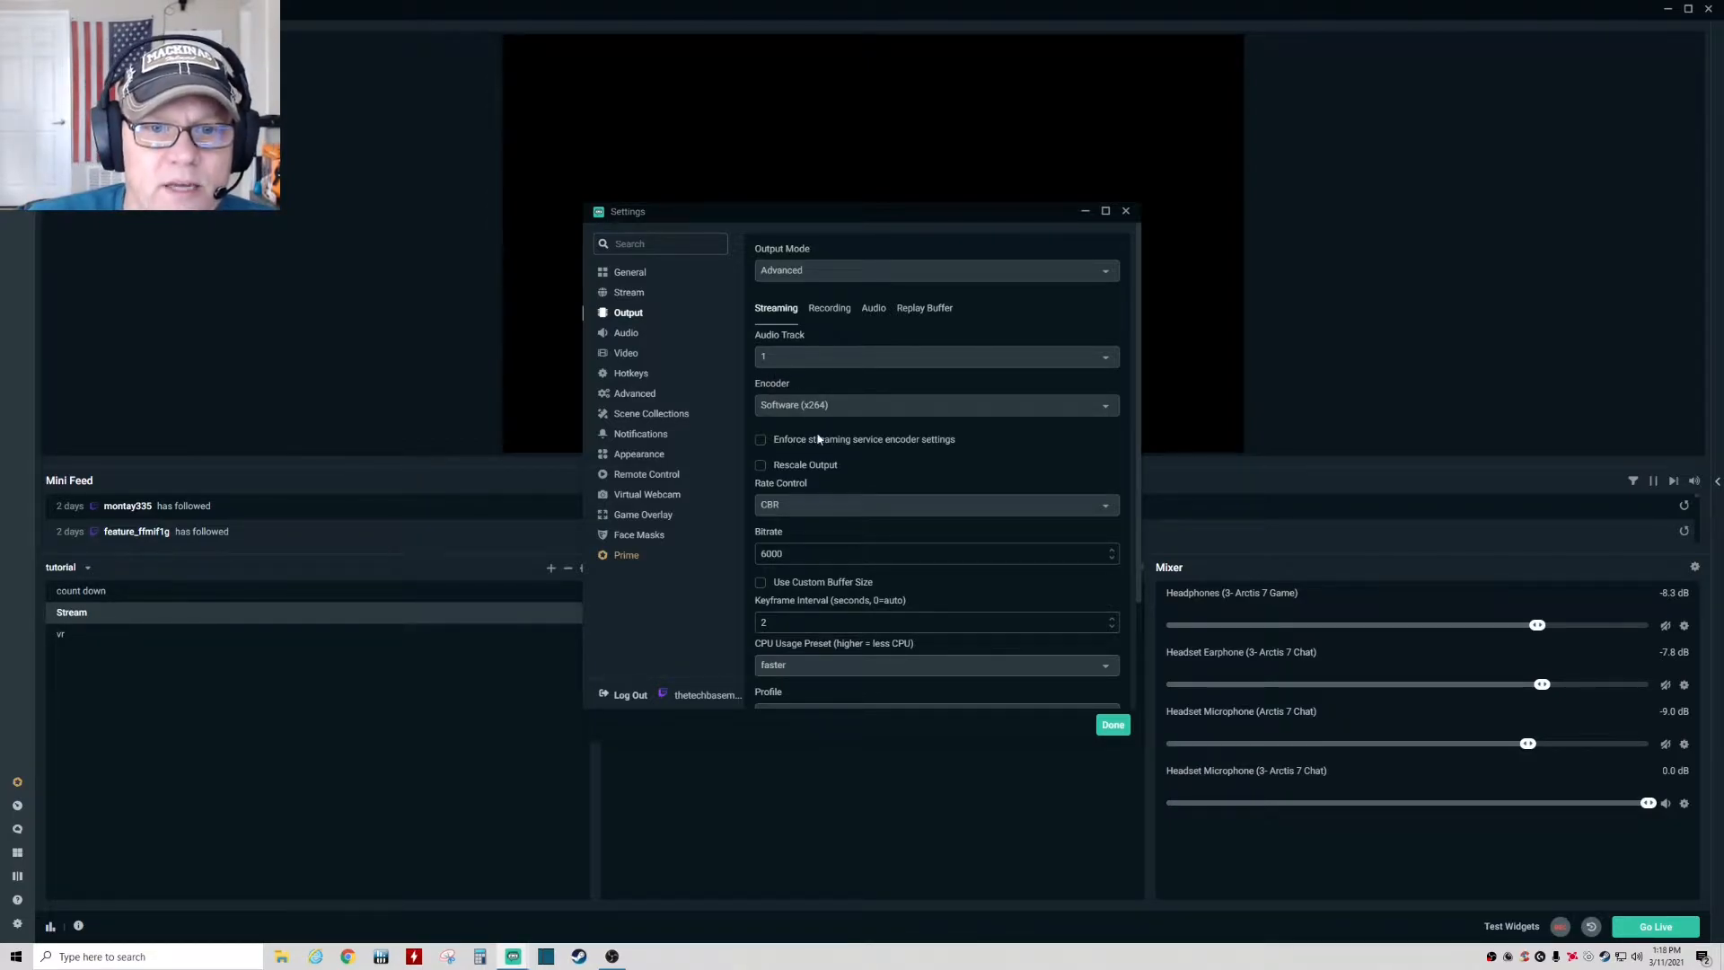
{"action": "left_click", "coordinate": [806, 407]}
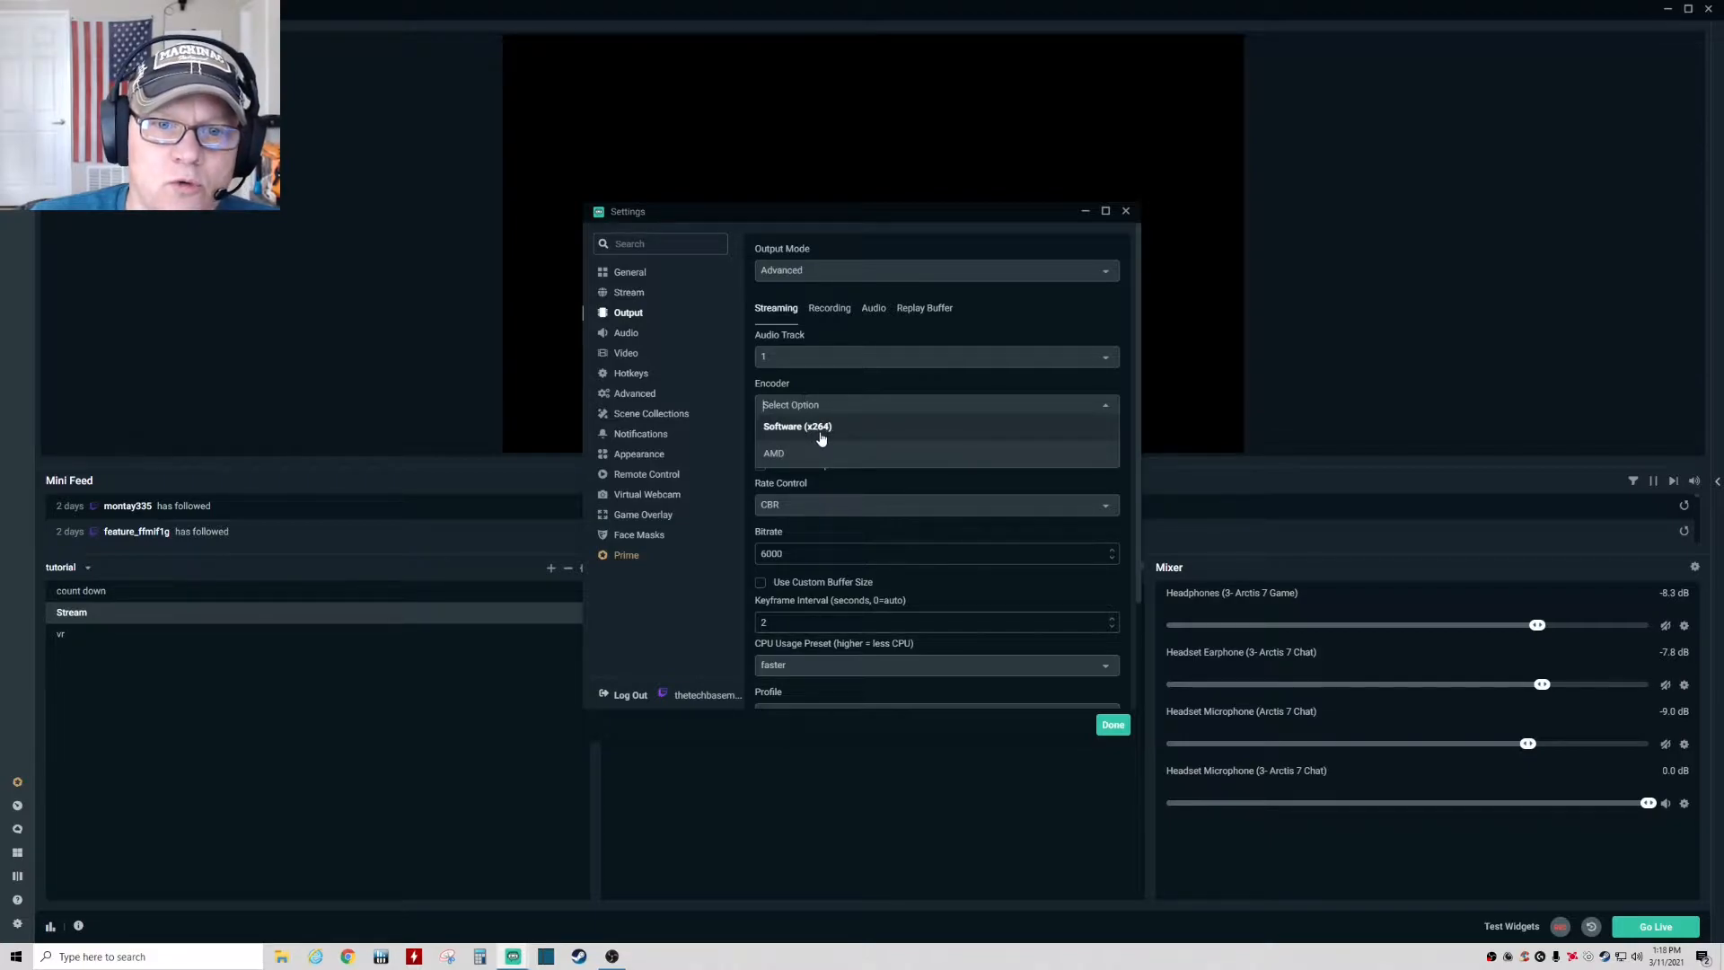
{"action": "left_click", "coordinate": [875, 428]}
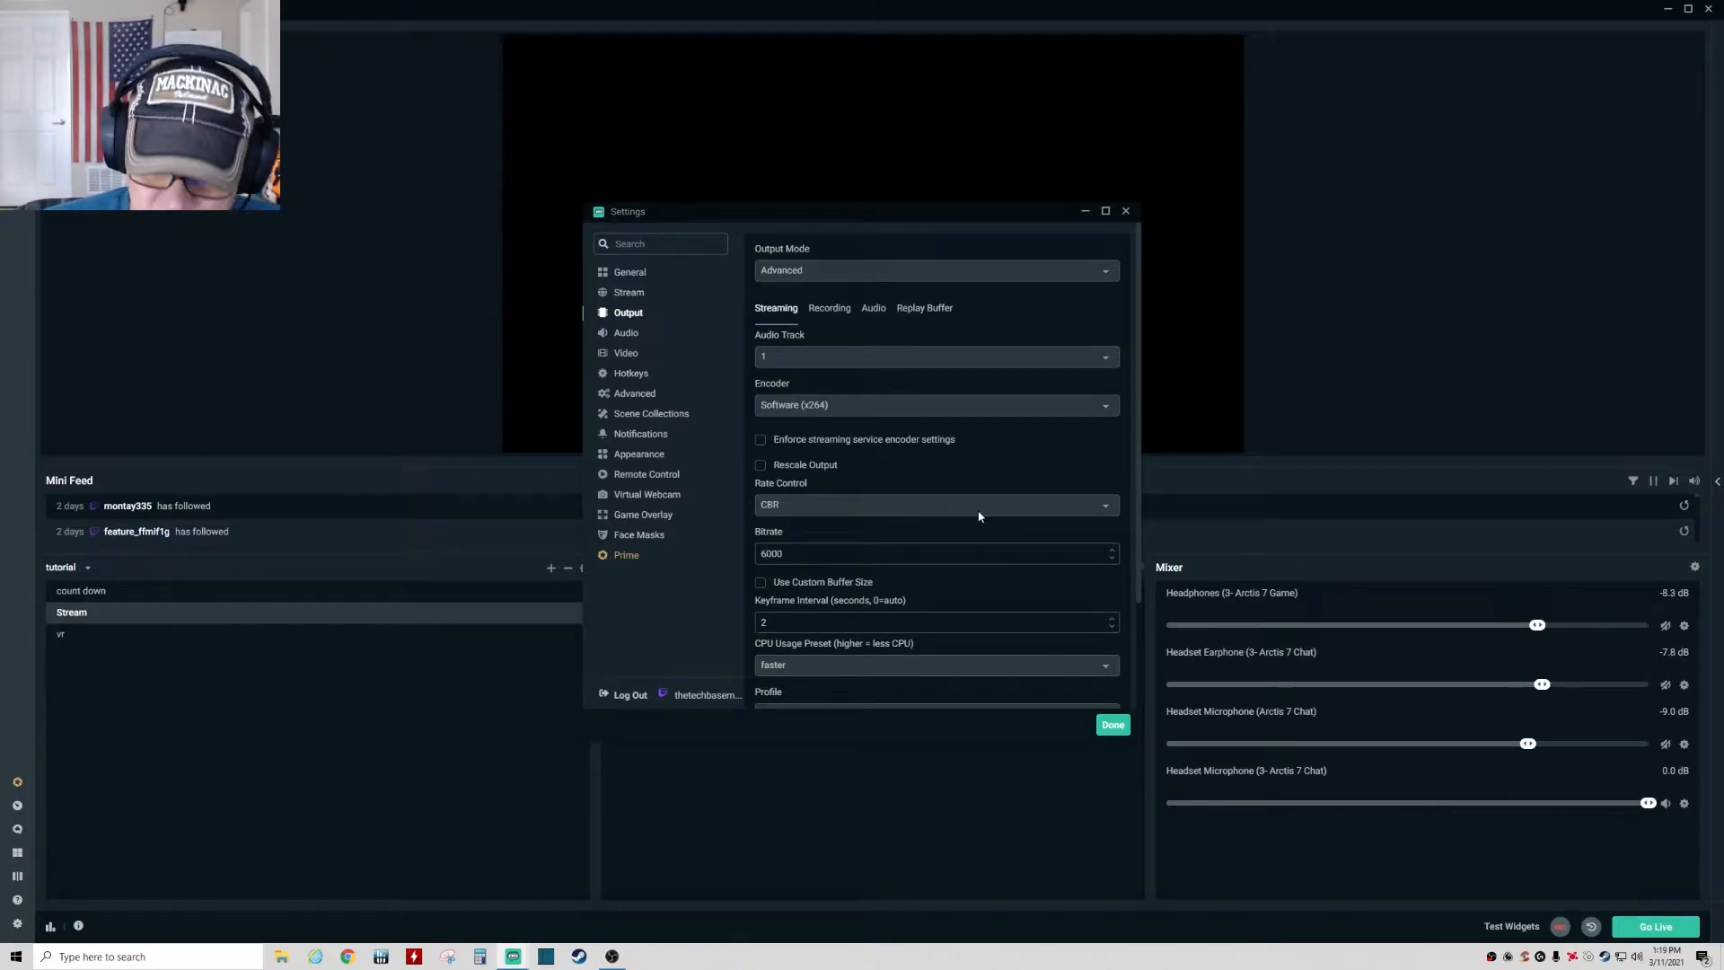
Set the streaming bitrate to 4500.
{"action": "key", "text": "BackSpace"}
{"action": "key", "text": "BackSpace"}
{"action": "key", "text": "BackSpace"}
{"action": "key", "text": "BackSpace"}
{"action": "type", "text": "4500"}
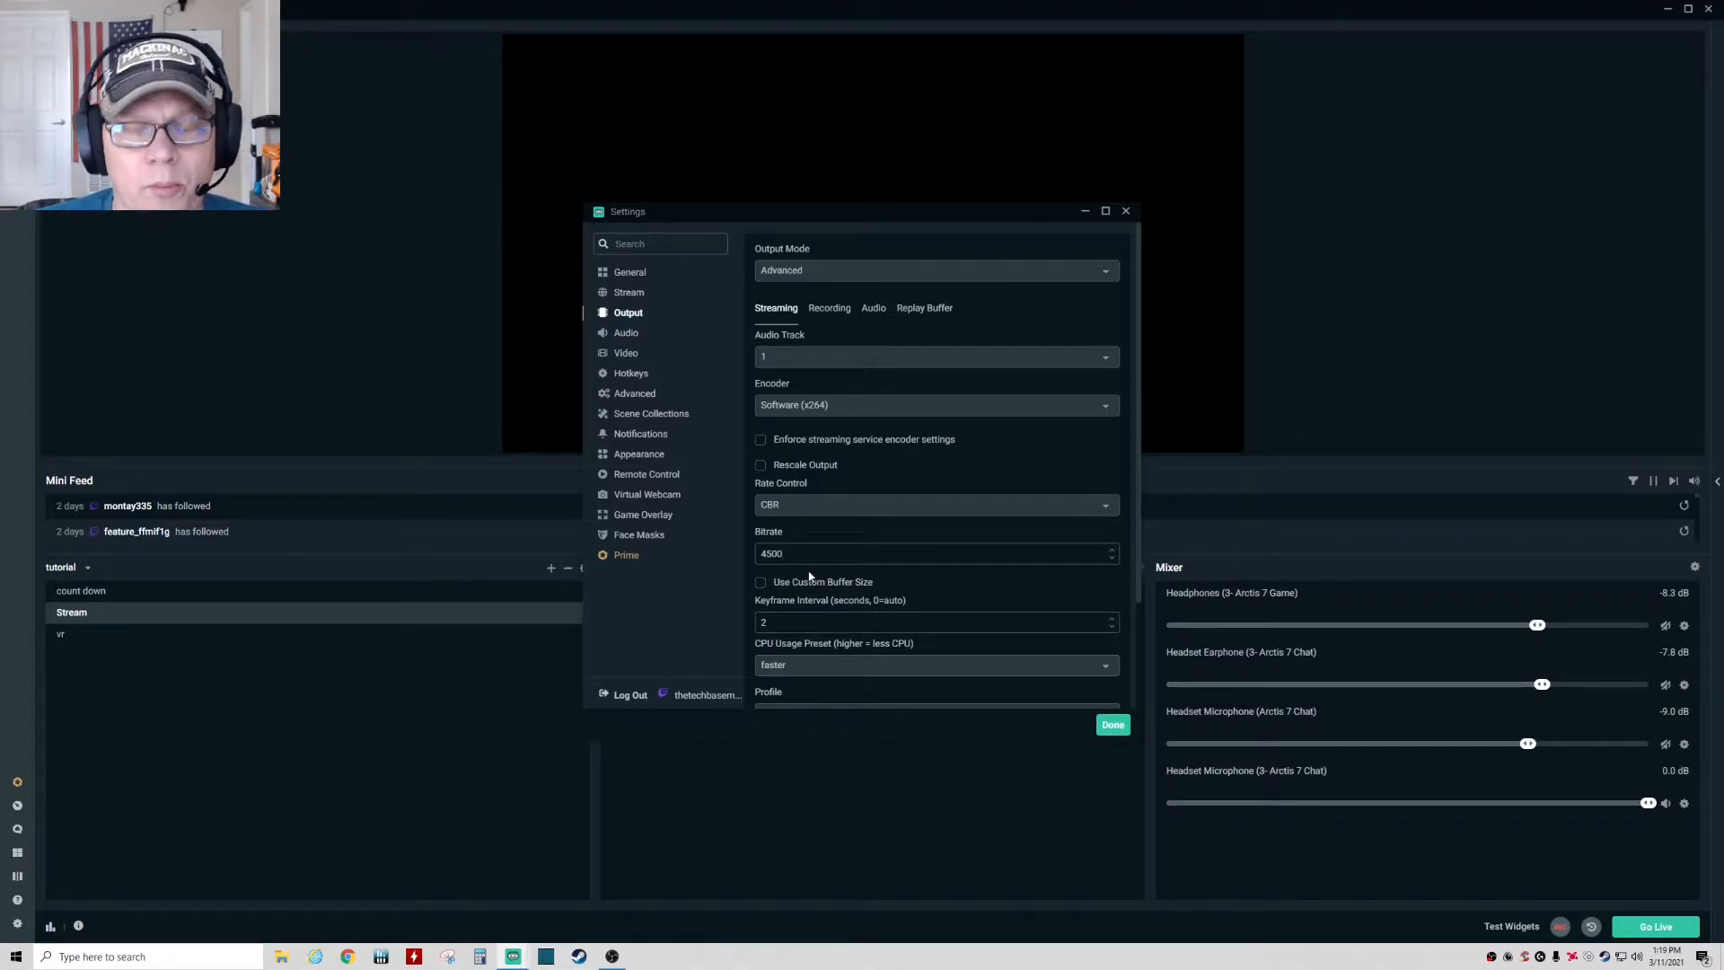
Try the veryfast and superfast CPU usage presets for the encoder, and return the preset to faster.
{"action": "scroll", "coordinate": [810, 575], "scroll_direction": "down", "scroll_amount": 3}
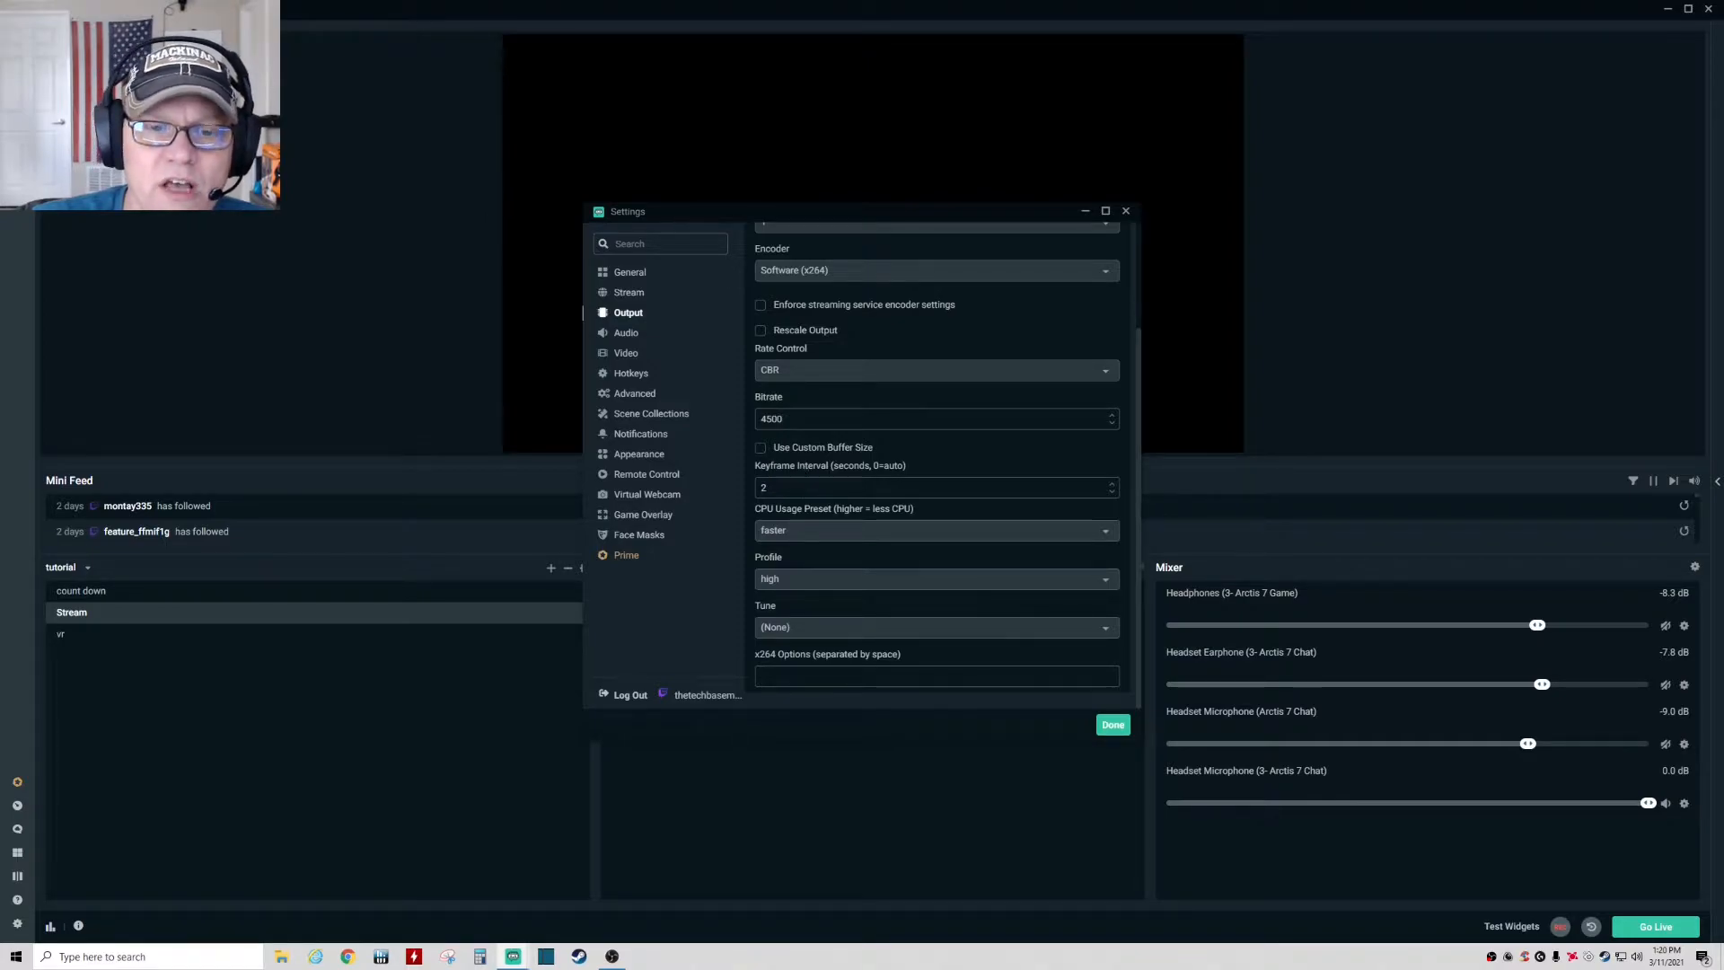
{"action": "left_click", "coordinate": [804, 530]}
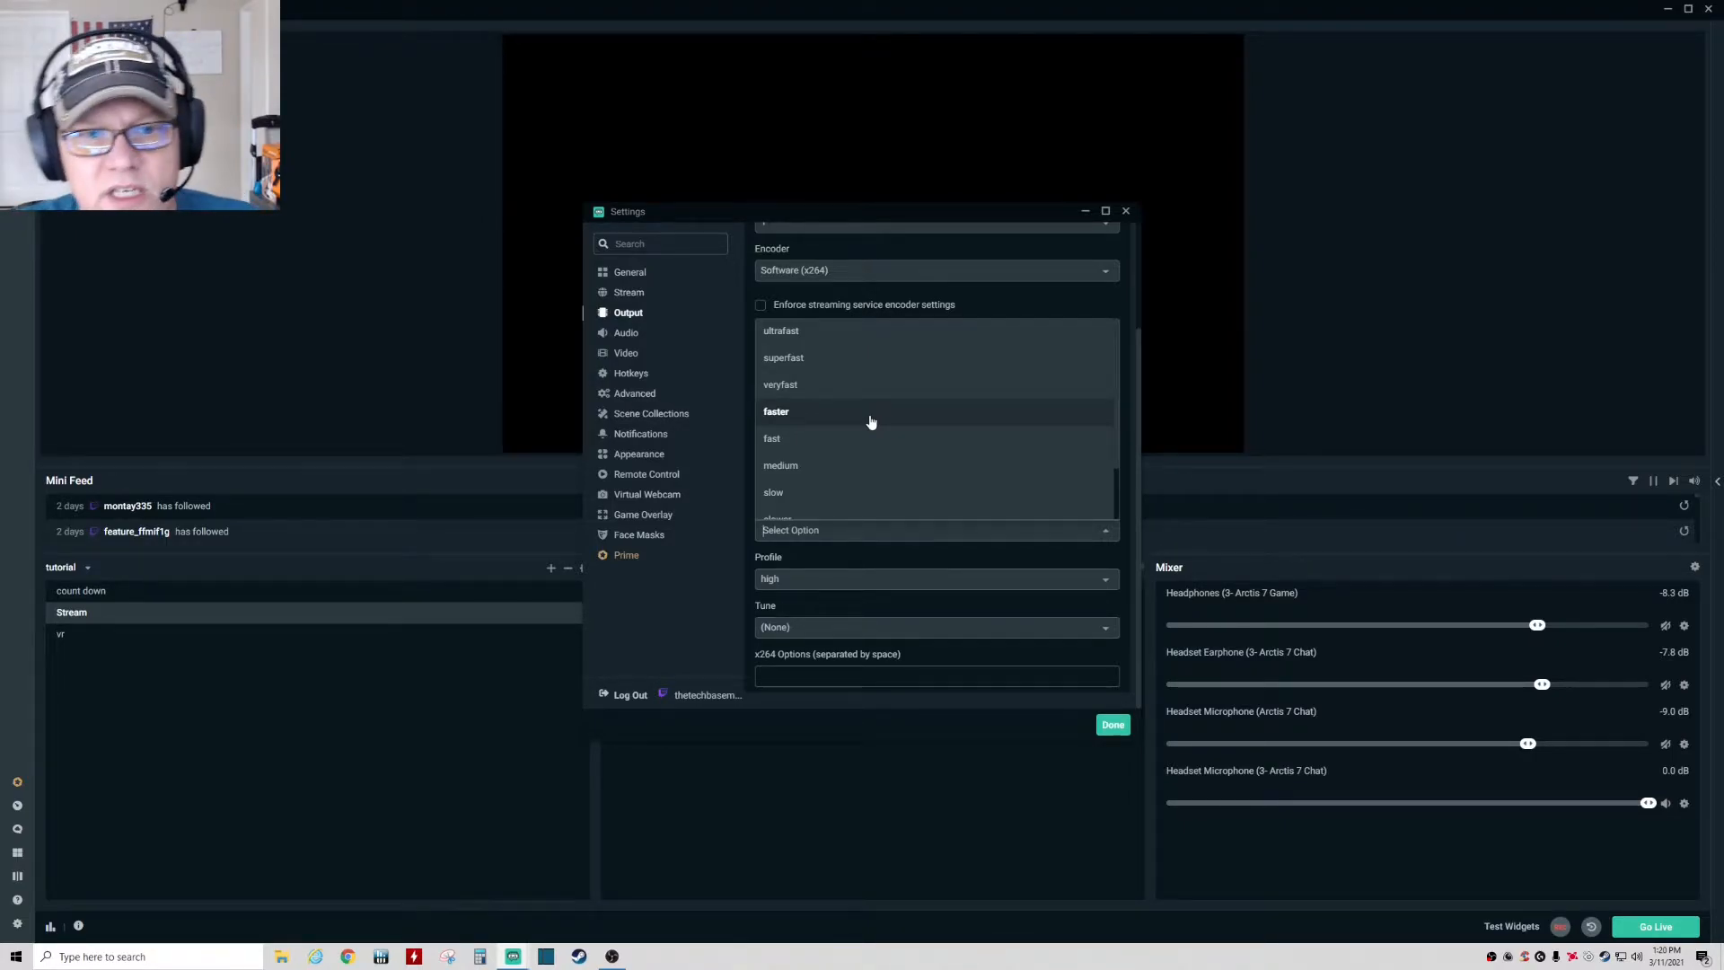
{"action": "left_click", "coordinate": [836, 386]}
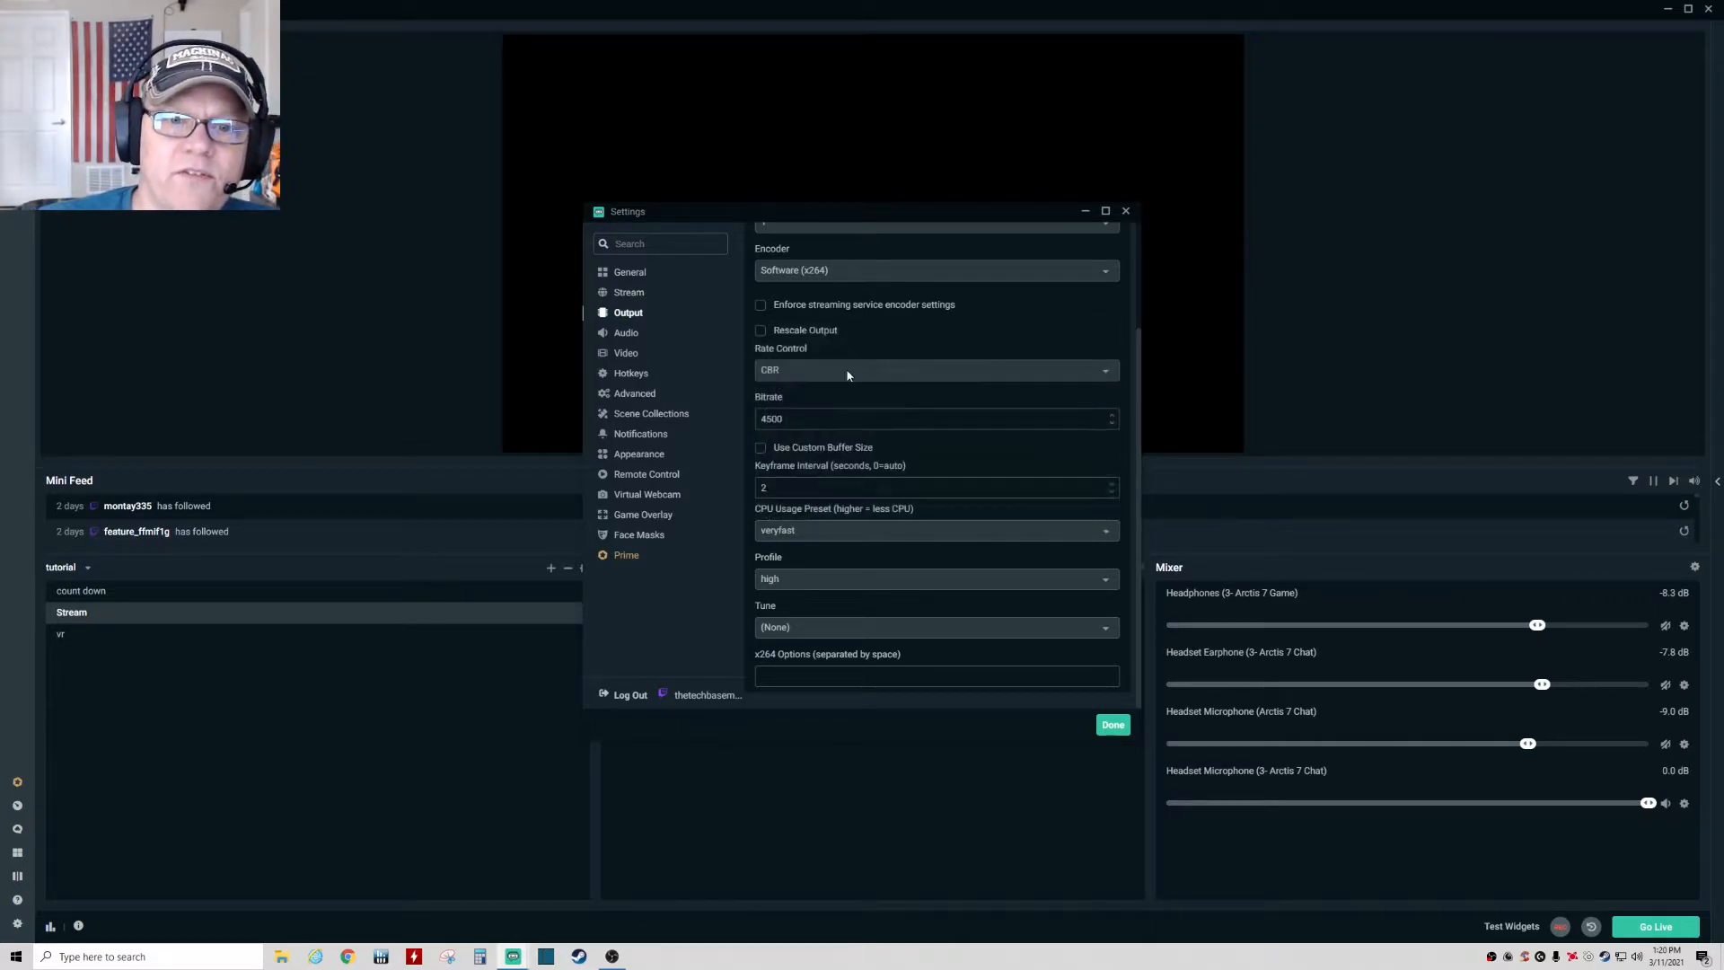
{"action": "left_click", "coordinate": [824, 535]}
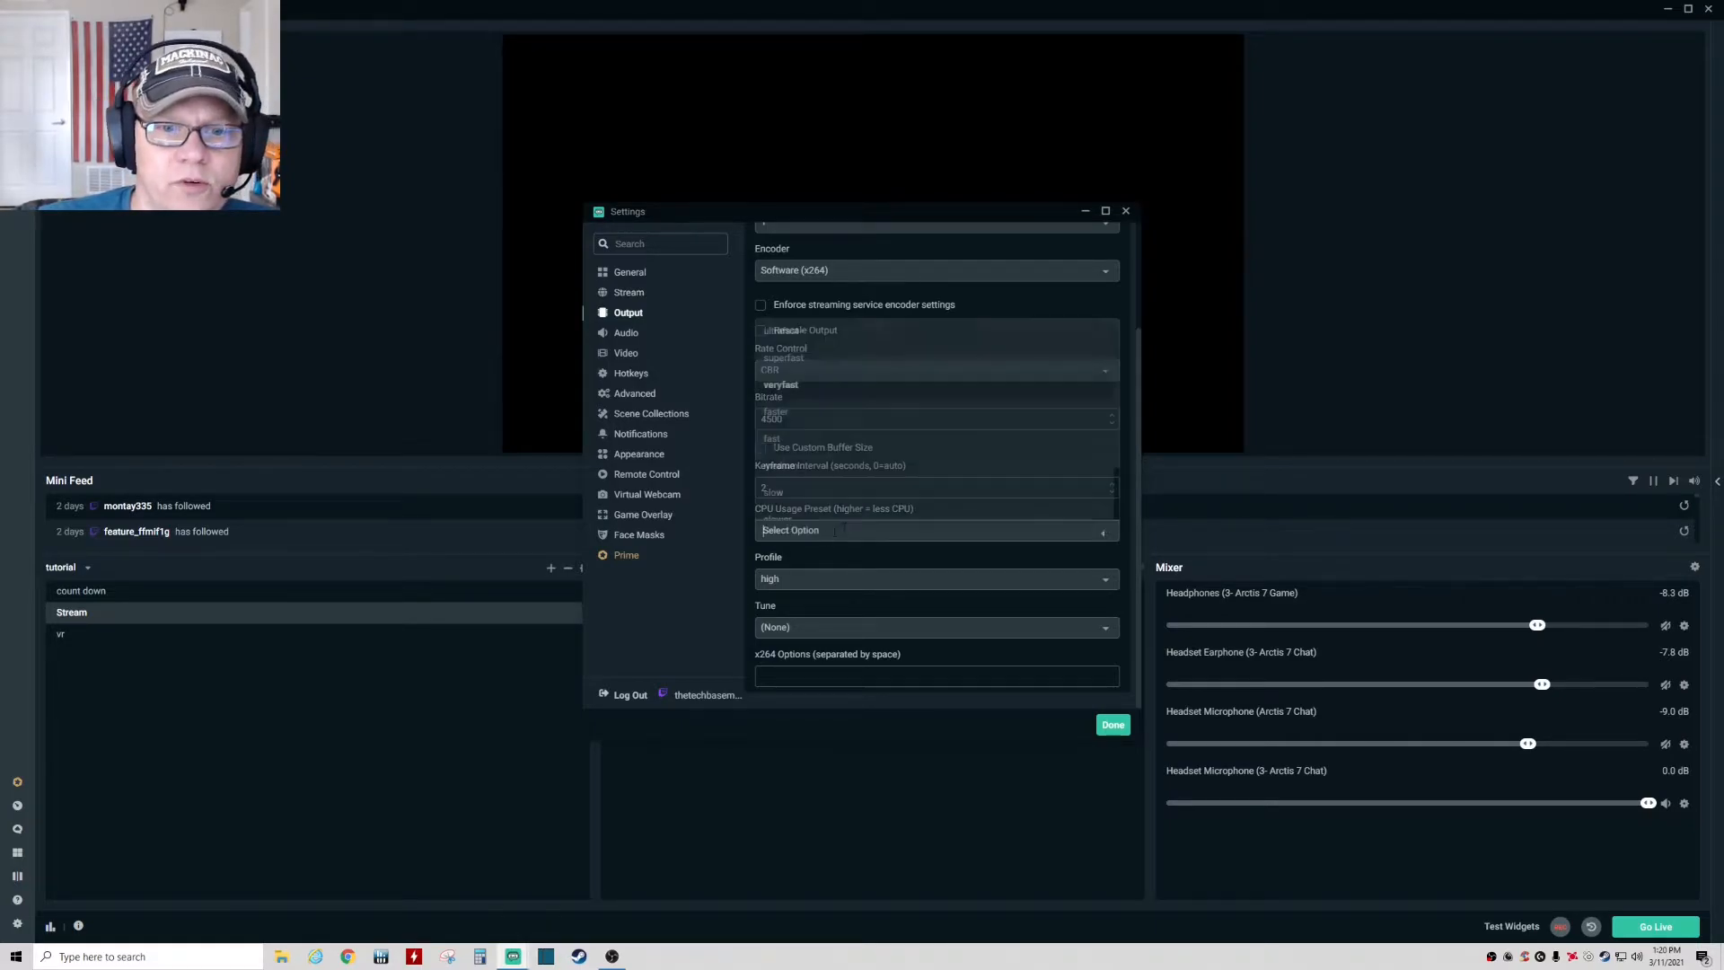
{"action": "left_click", "coordinate": [842, 361]}
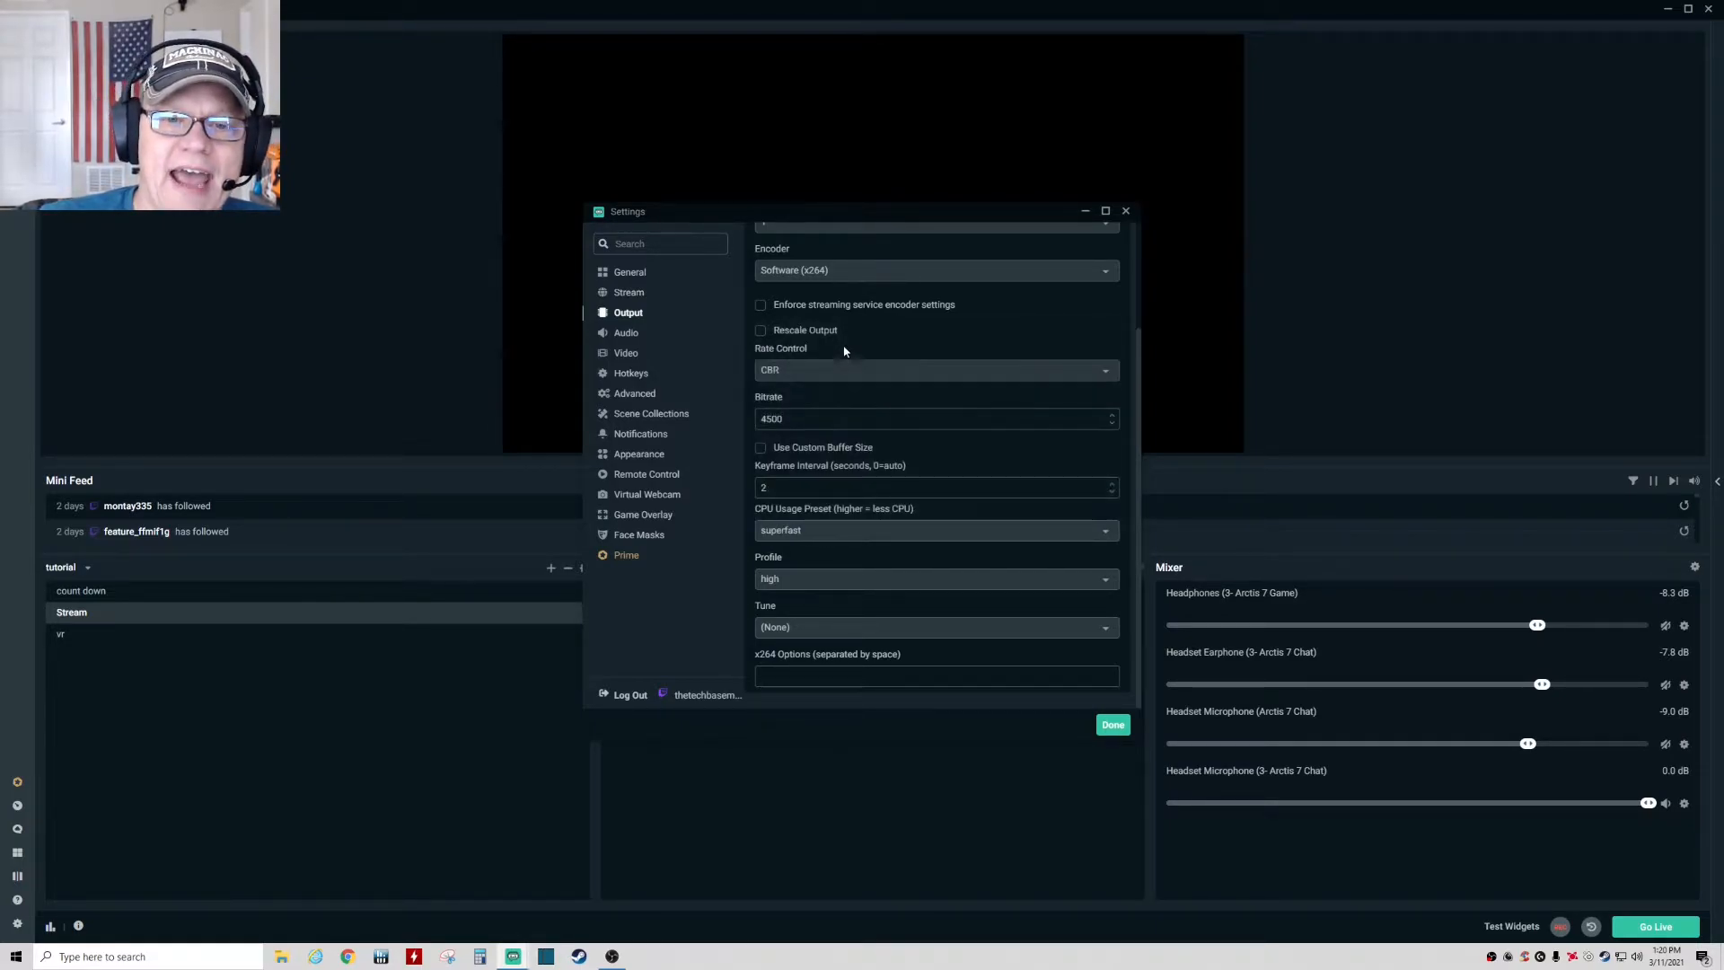
{"action": "left_click", "coordinate": [860, 528]}
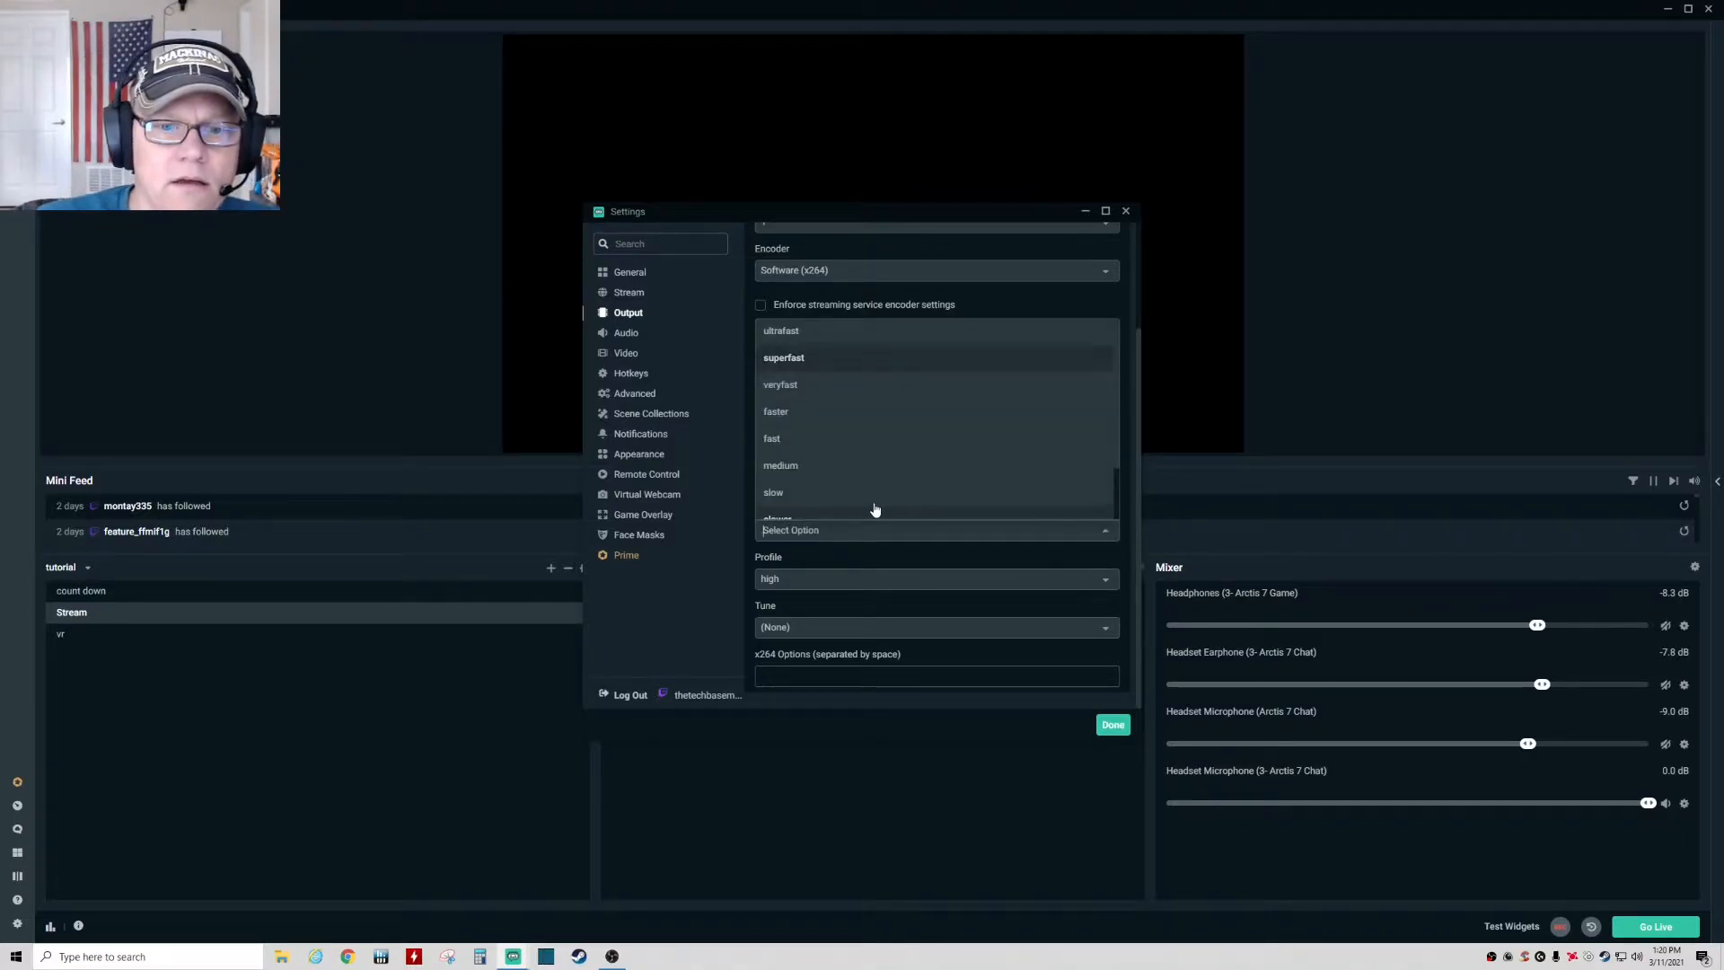
{"action": "left_click", "coordinate": [897, 415]}
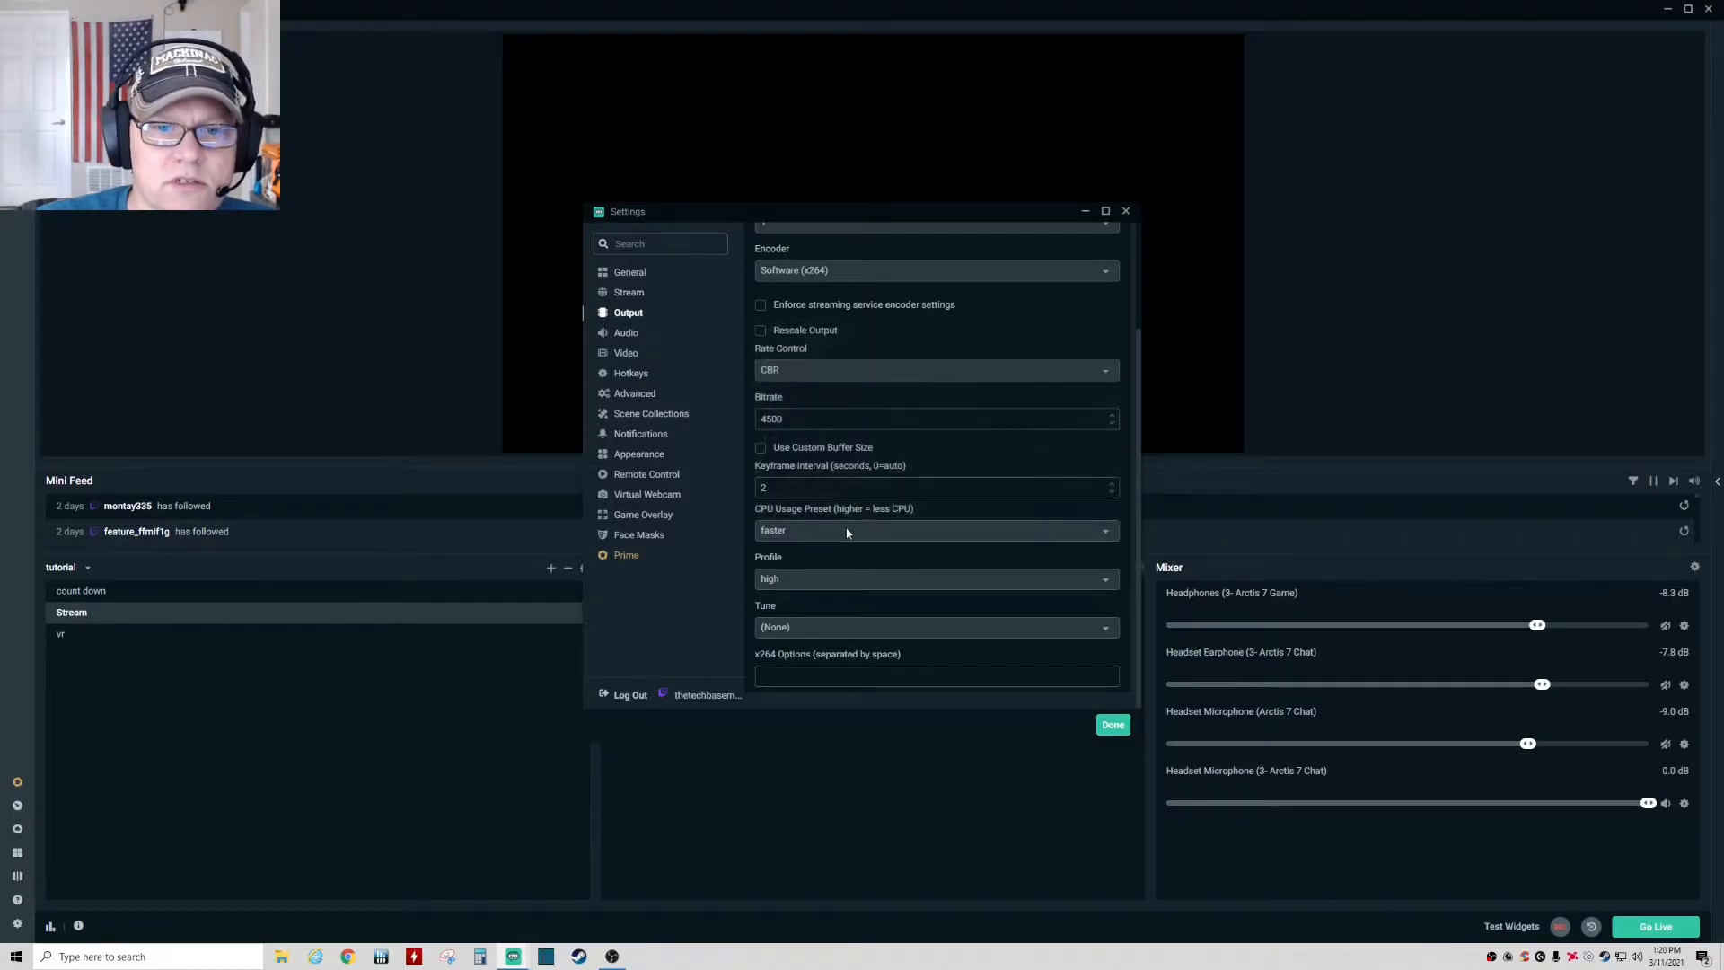
Choose high as the encoder profile and faster as the CPU usage preset.
{"action": "left_click", "coordinate": [763, 578]}
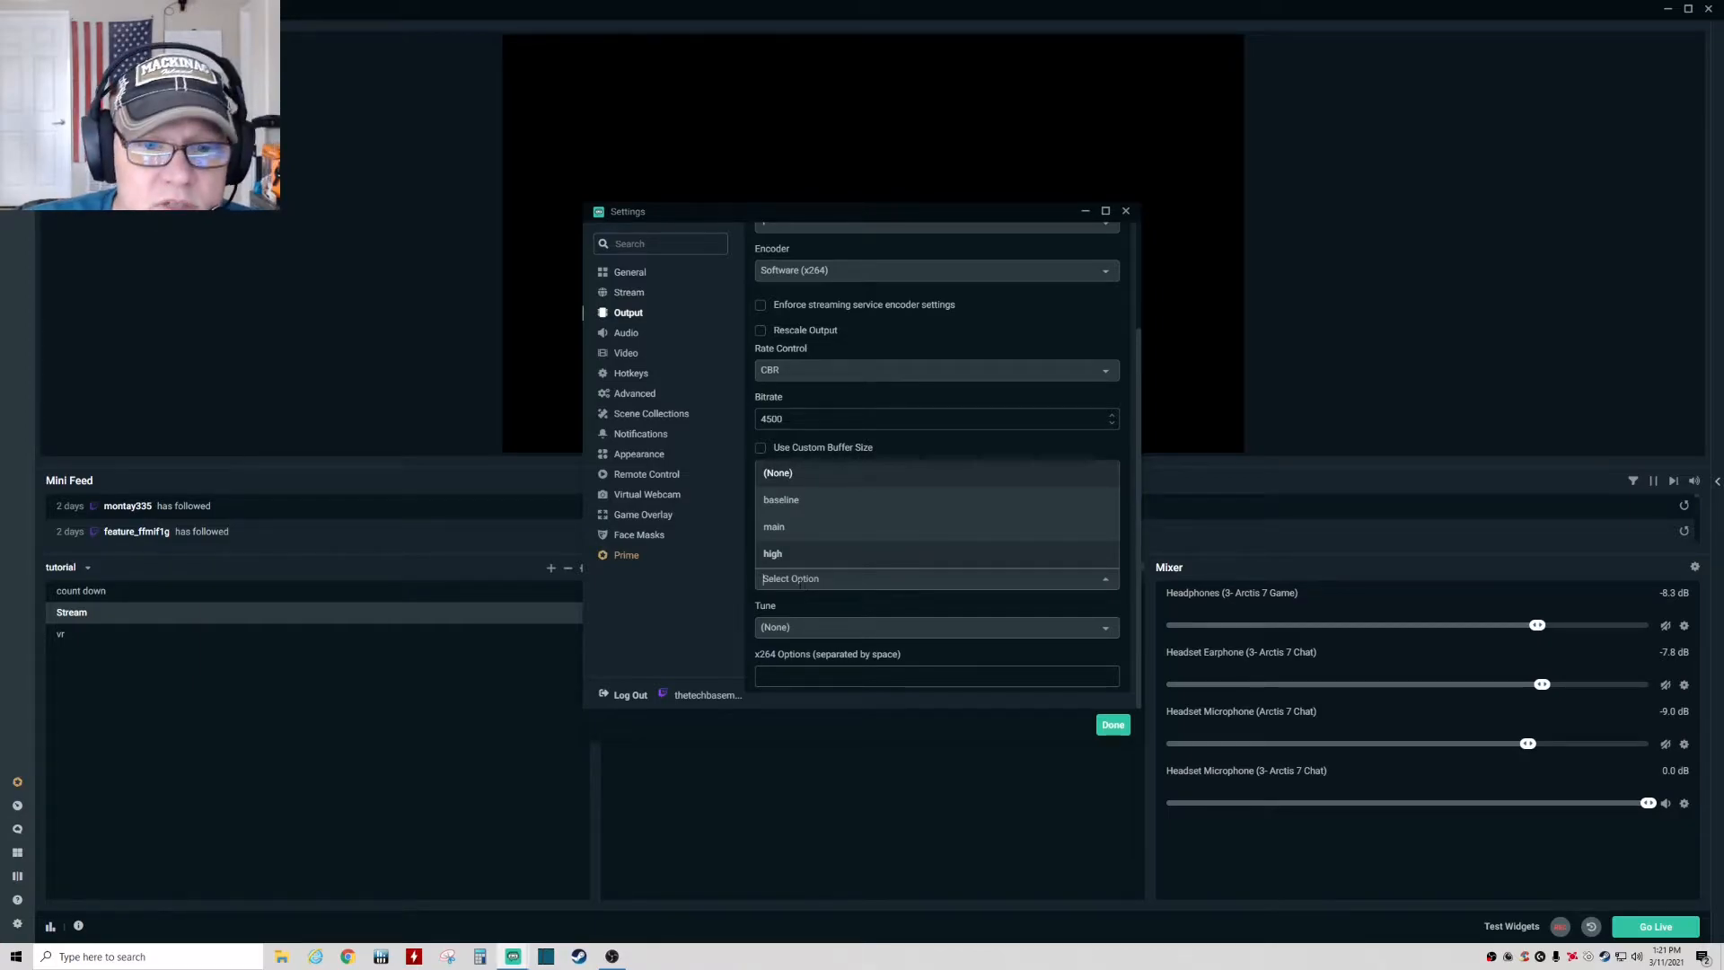
{"action": "left_click", "coordinate": [808, 553]}
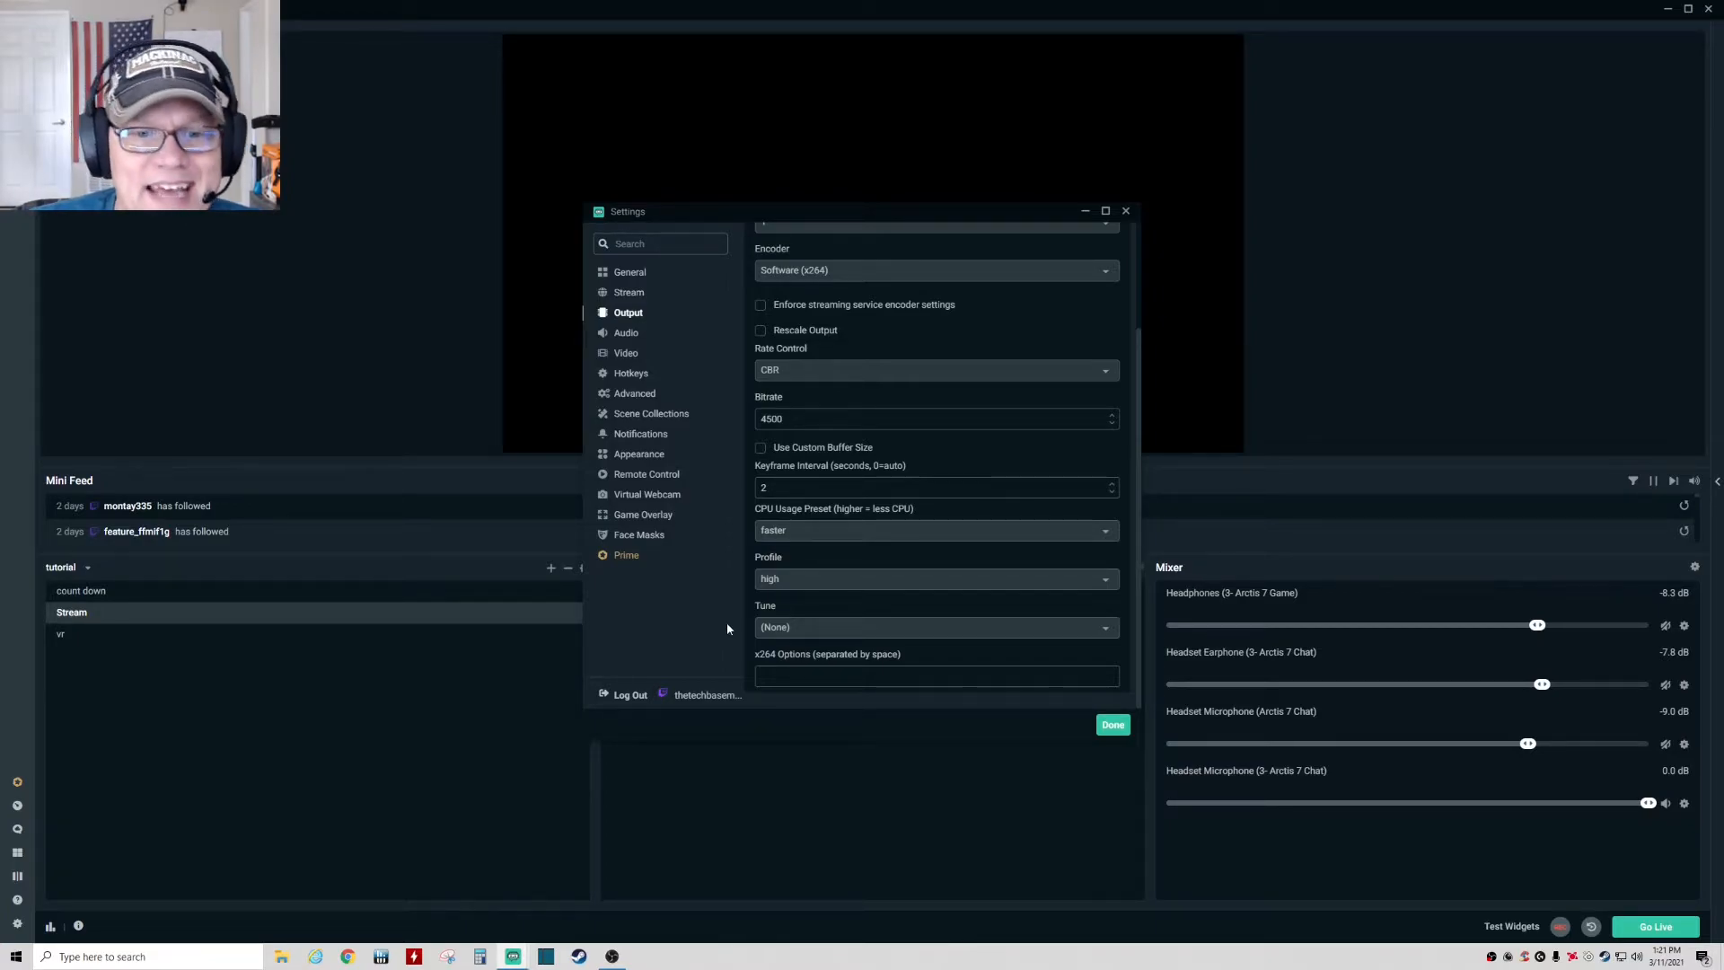
{"action": "left_click", "coordinate": [786, 530]}
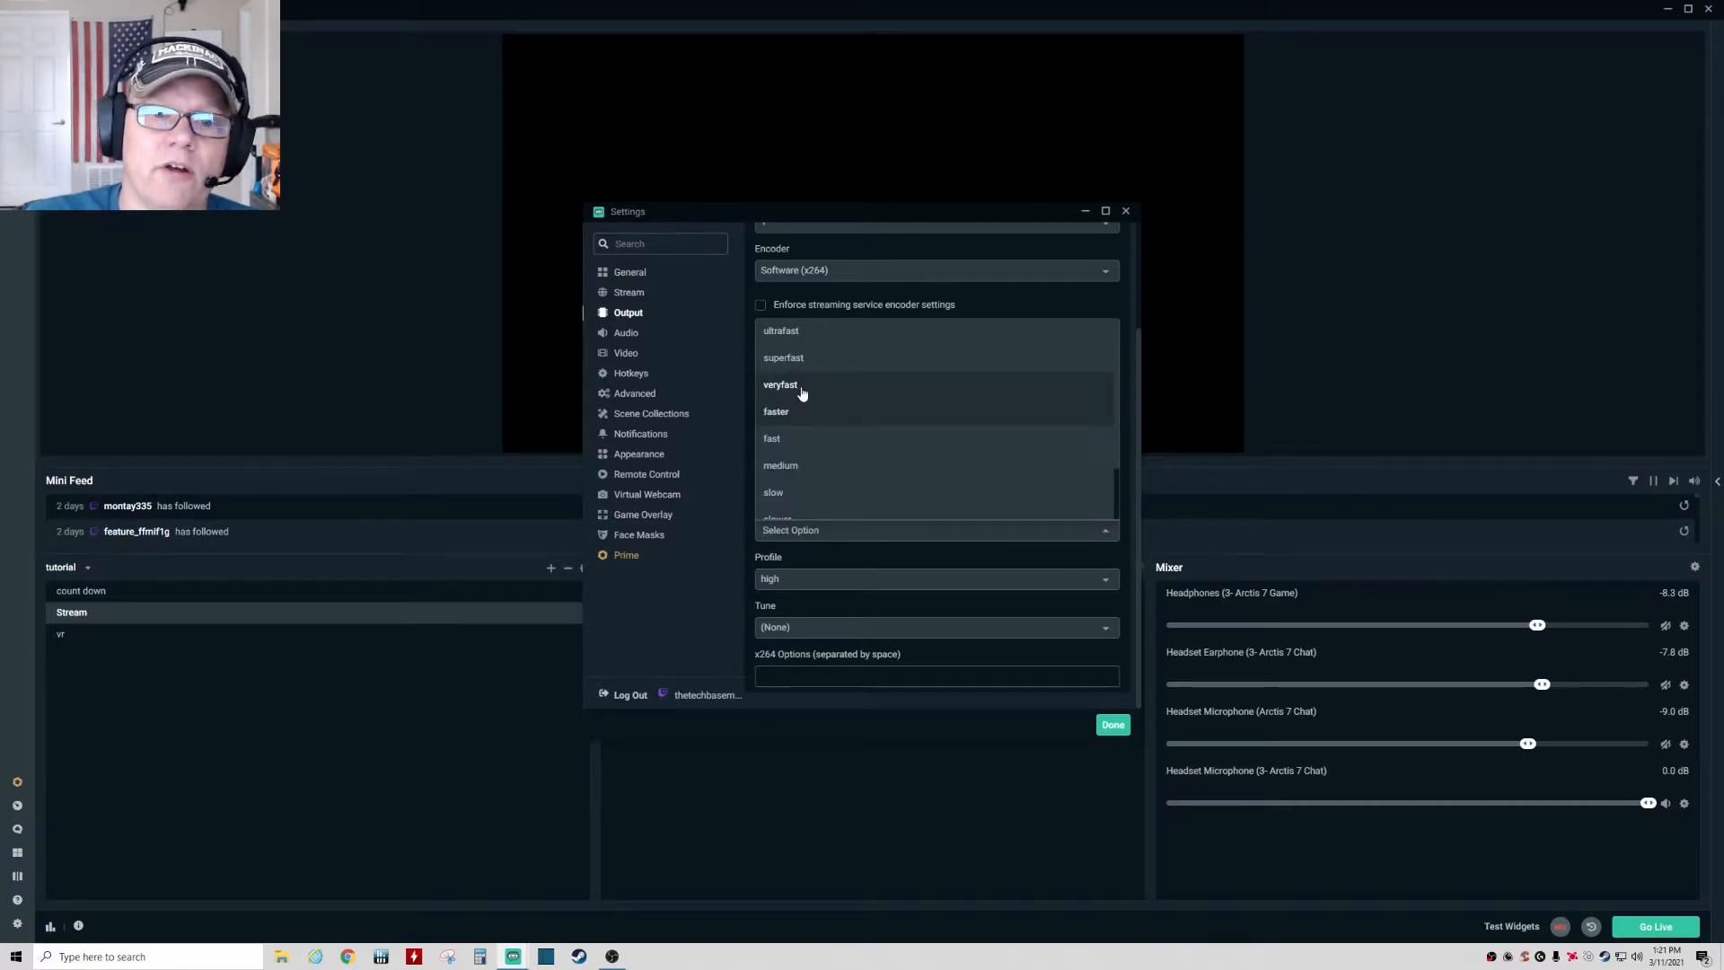
{"action": "left_click", "coordinate": [862, 411]}
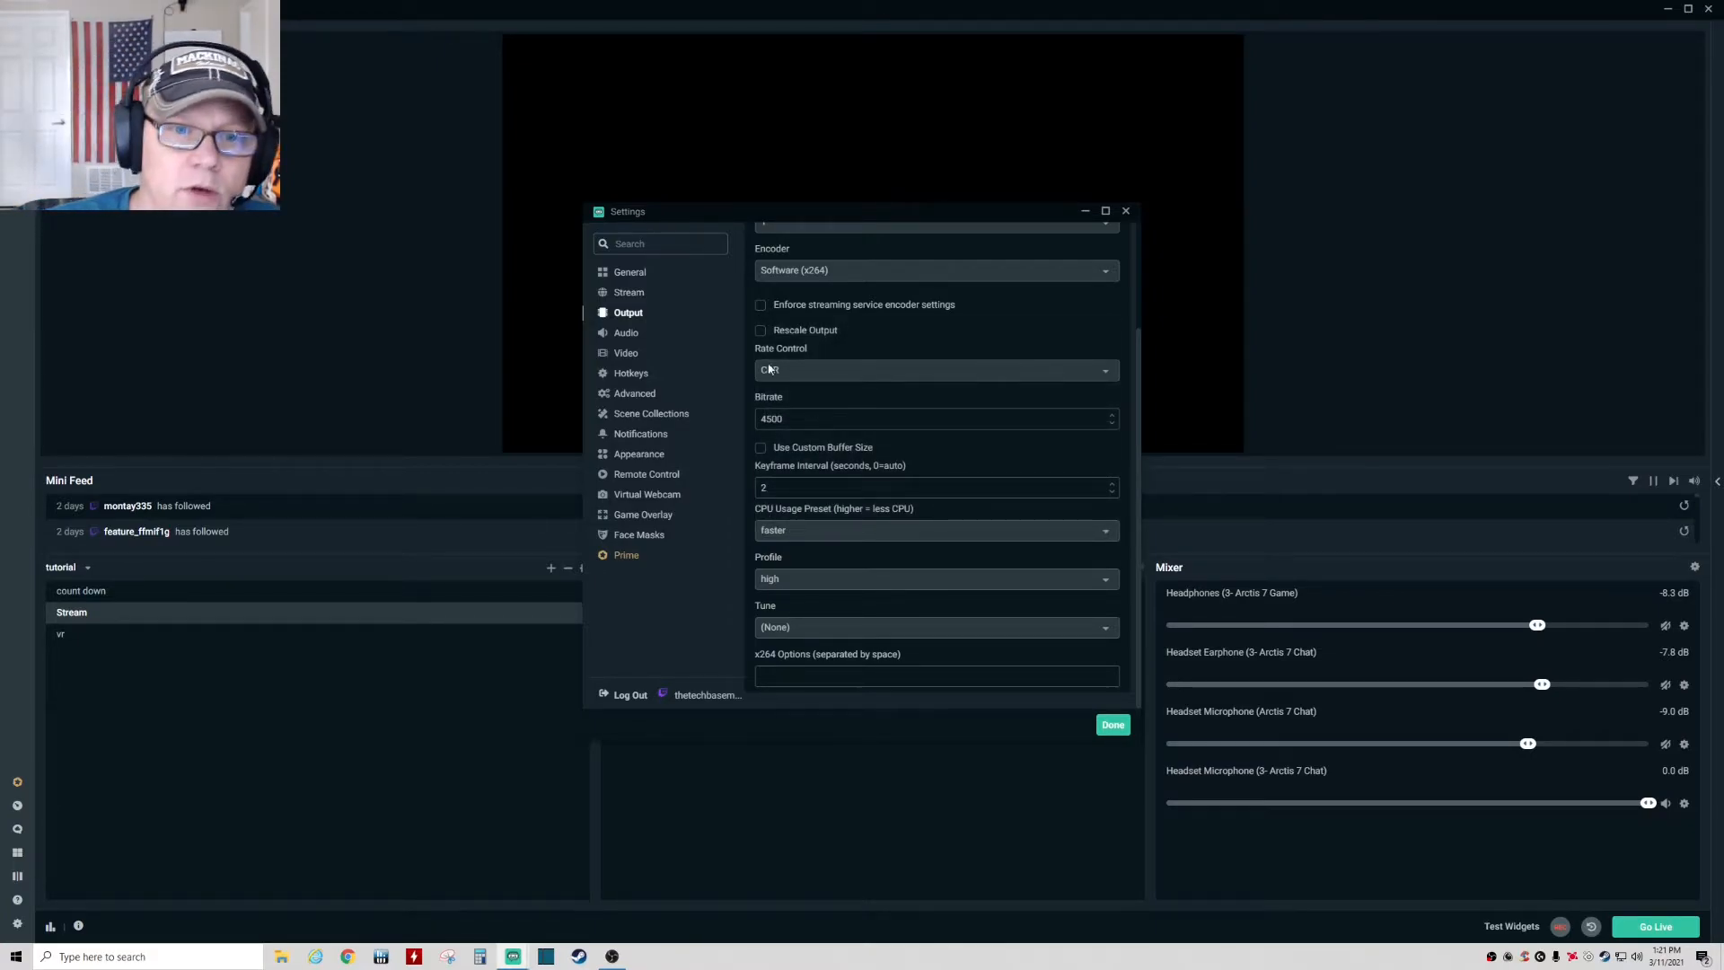
Set the audio sample rate to 48khz.
{"action": "left_click", "coordinate": [632, 336]}
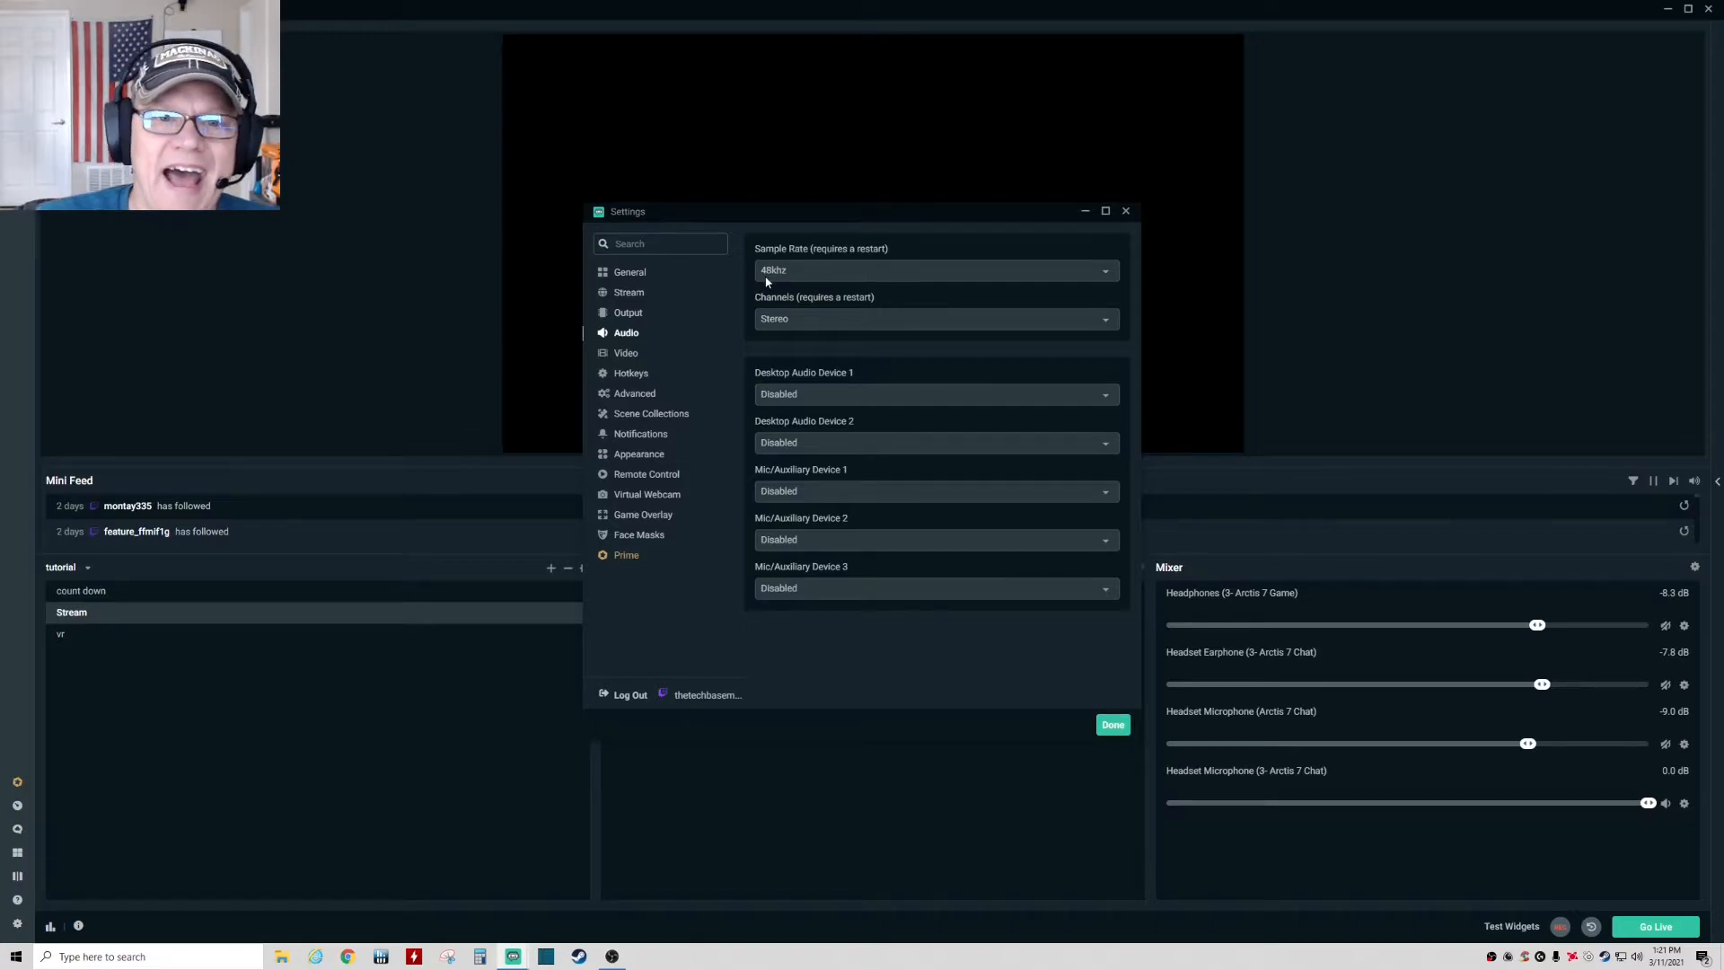
{"action": "left_click", "coordinate": [815, 272]}
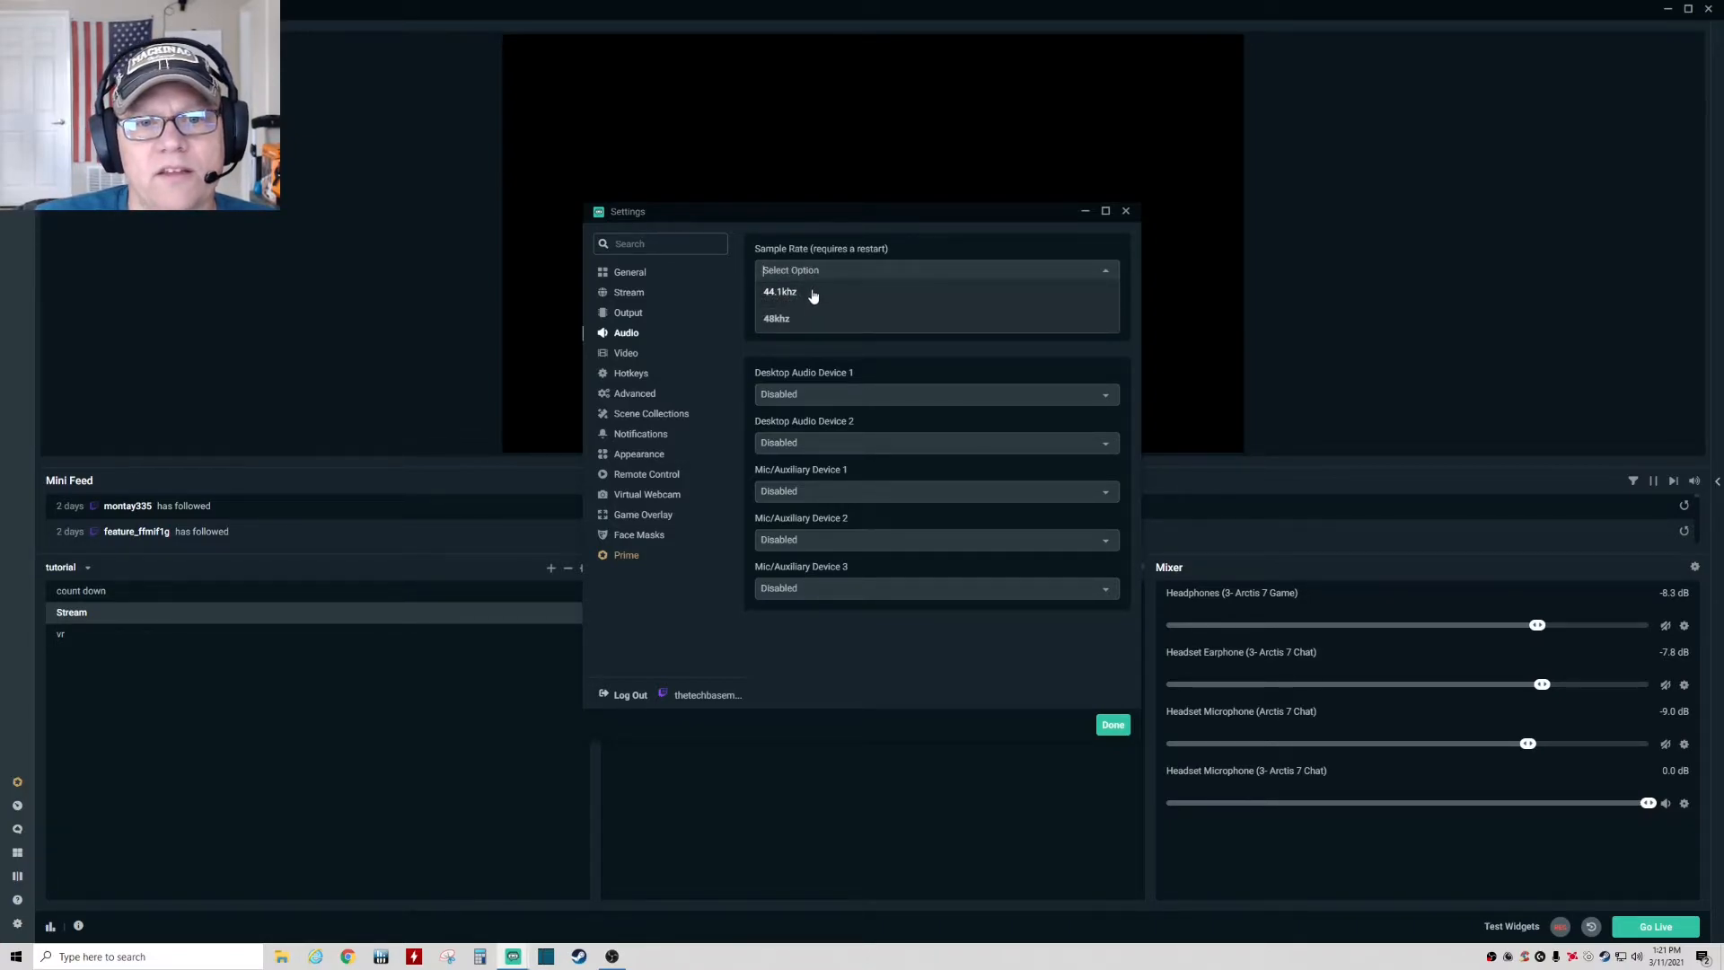
{"action": "left_click", "coordinate": [803, 322]}
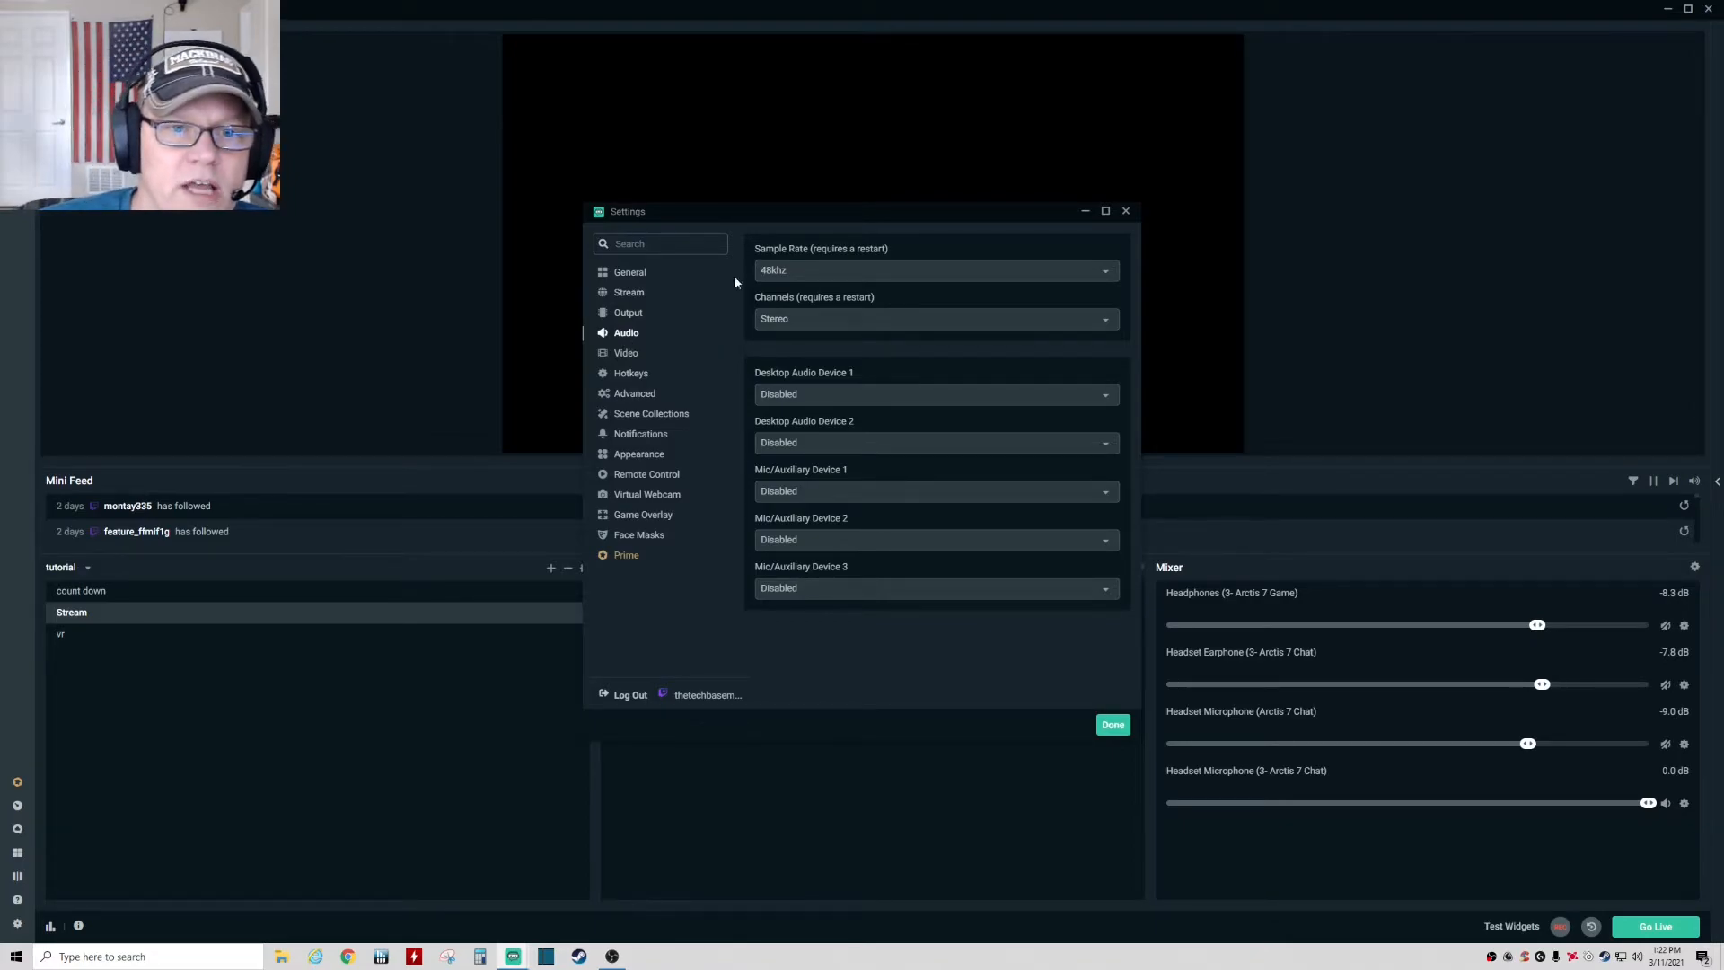
Set the output (scaled) resolution to 1280x720 with the Bicubic (Sharpened scaling, 16 samples) downscale filter.
{"action": "left_click", "coordinate": [628, 356]}
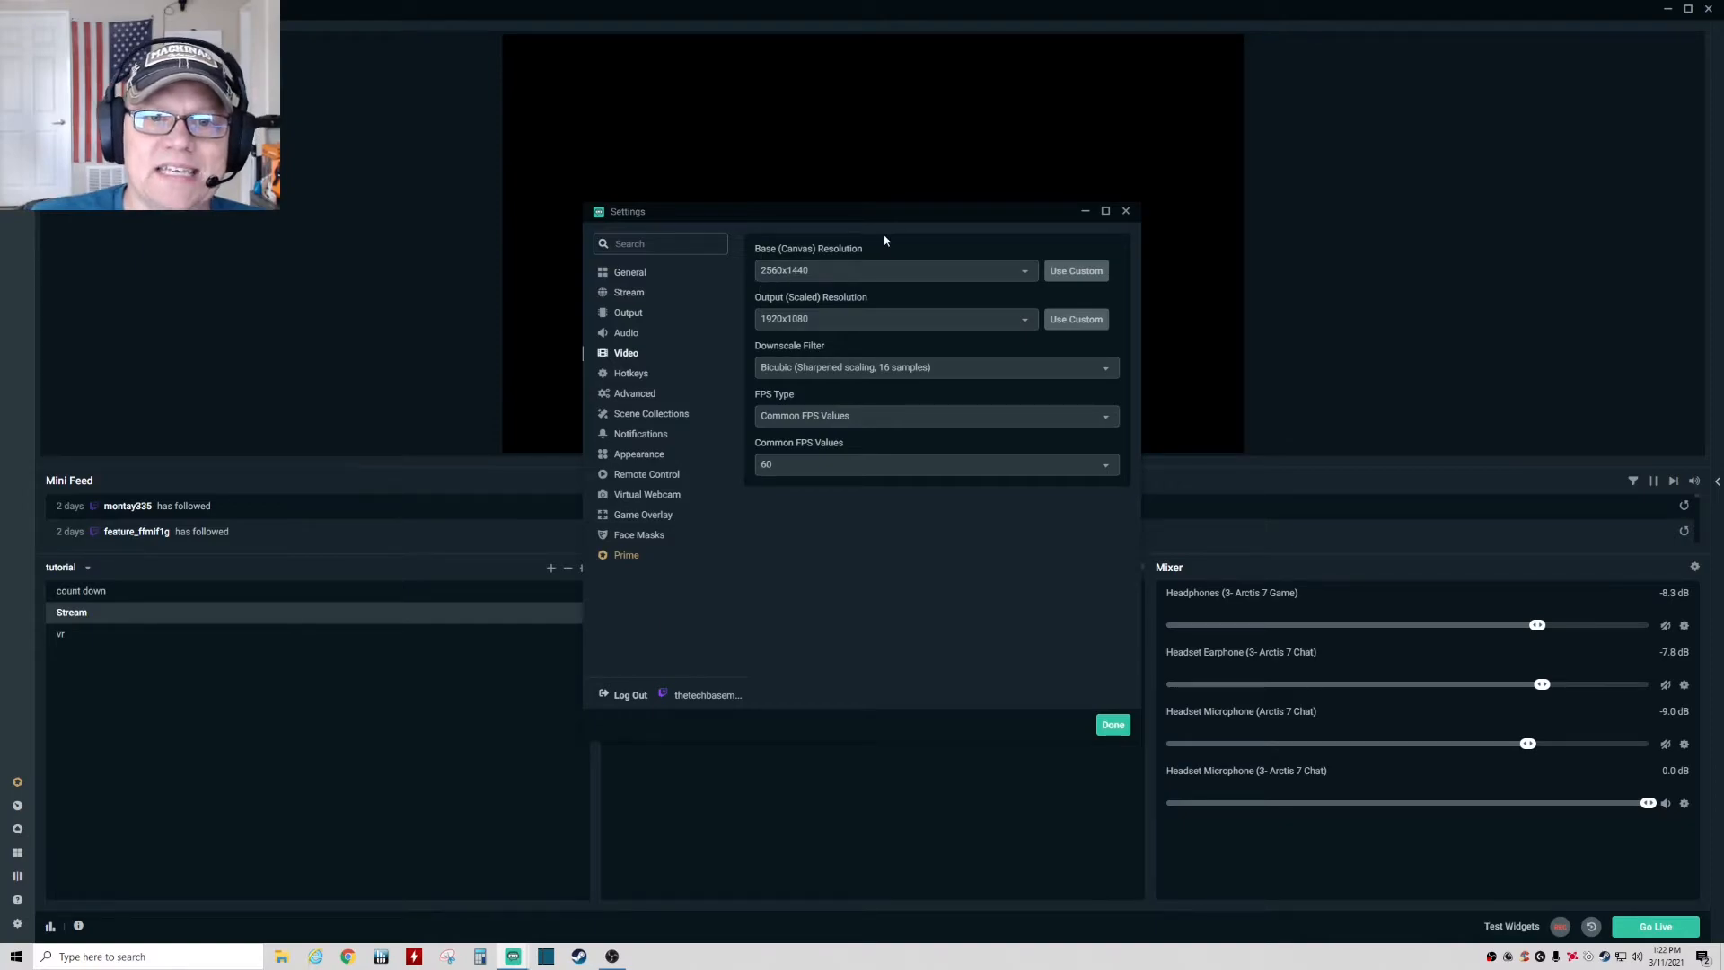
{"action": "left_click", "coordinate": [856, 319]}
{"action": "scroll", "coordinate": [847, 446], "scroll_direction": "down", "scroll_amount": 1}
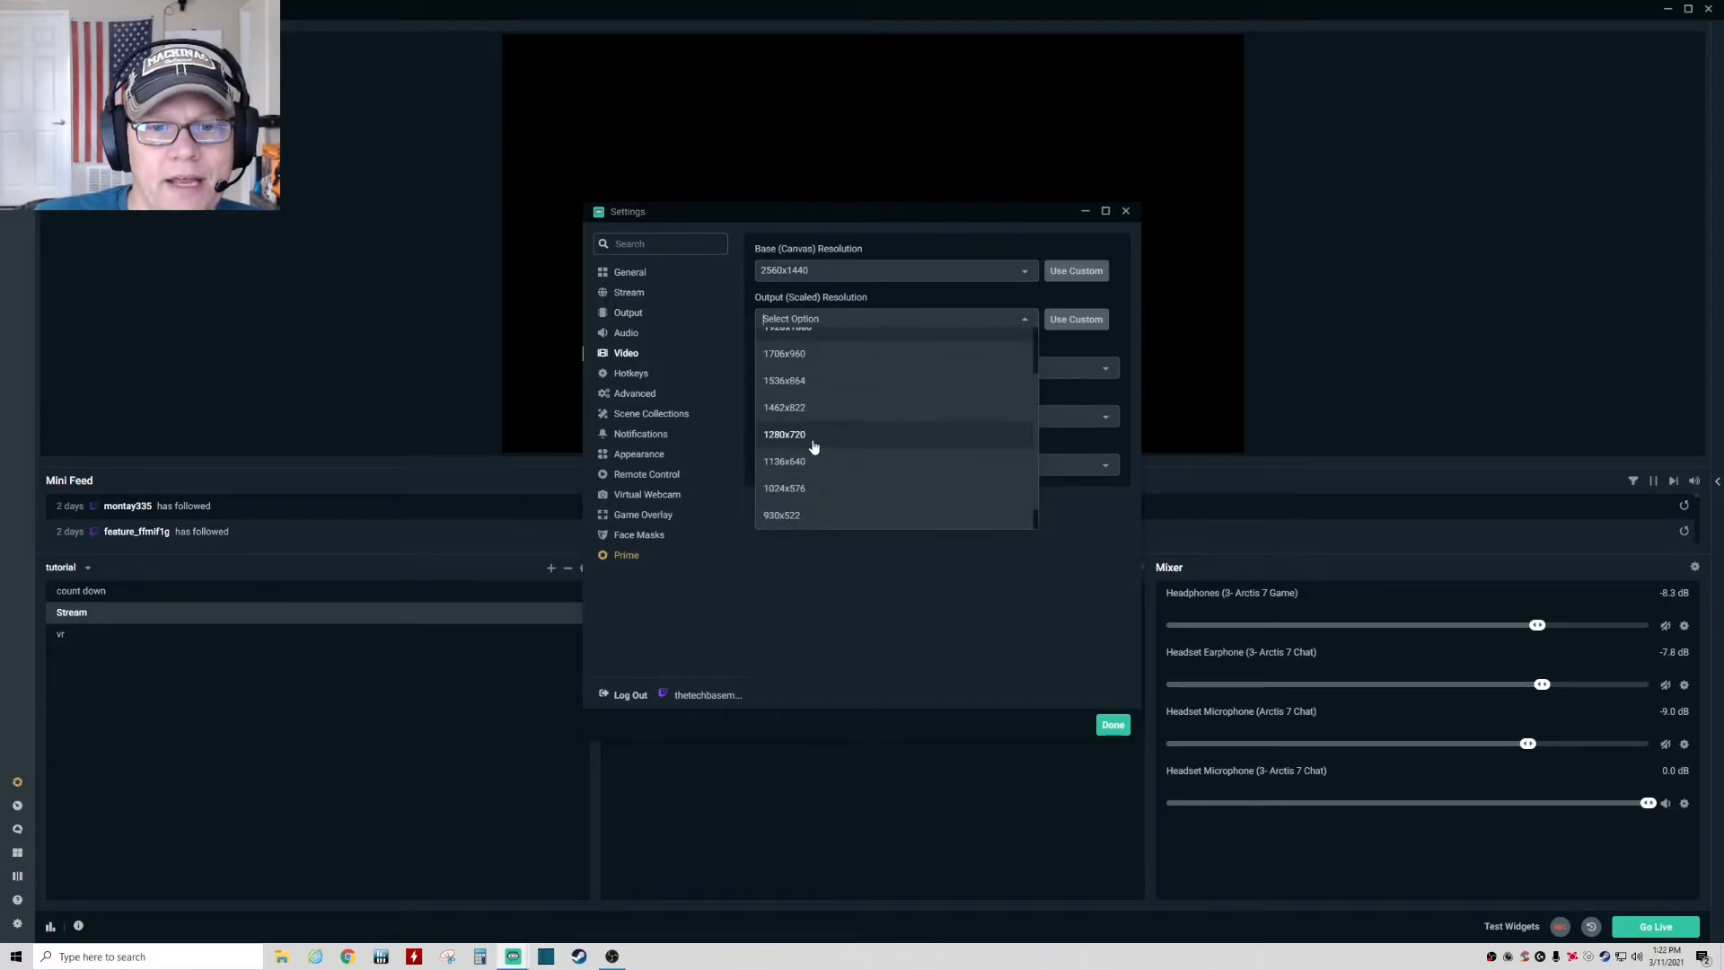
{"action": "left_click", "coordinate": [813, 440]}
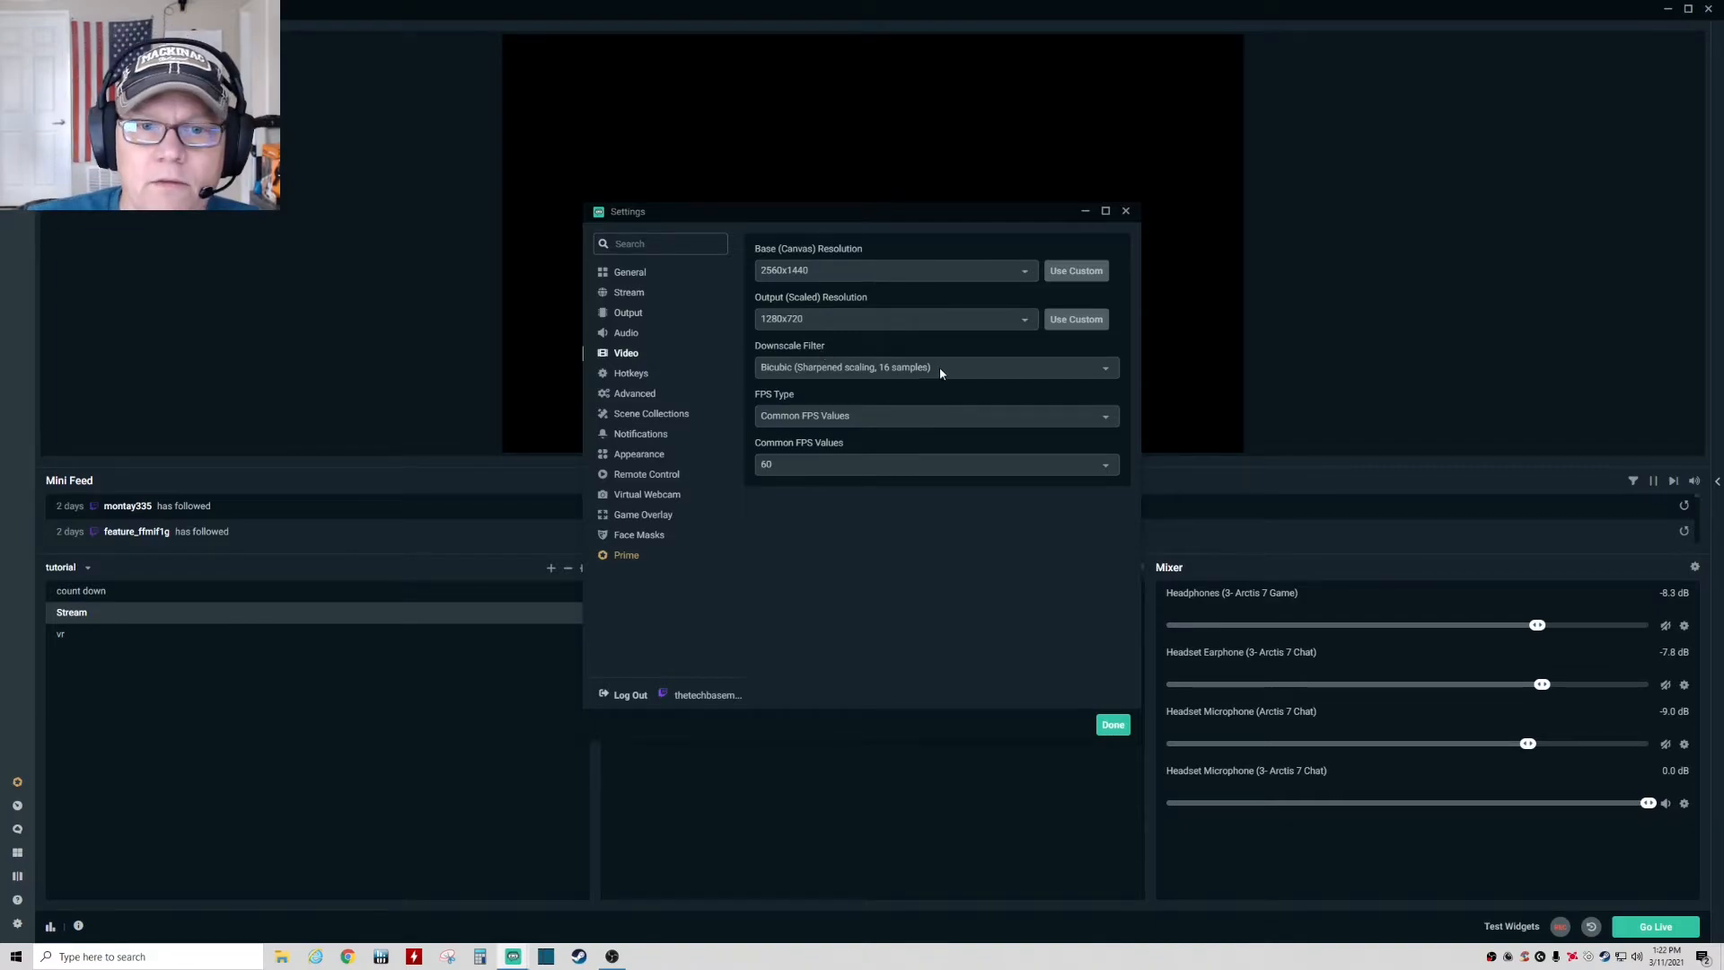
{"action": "left_click", "coordinate": [891, 378]}
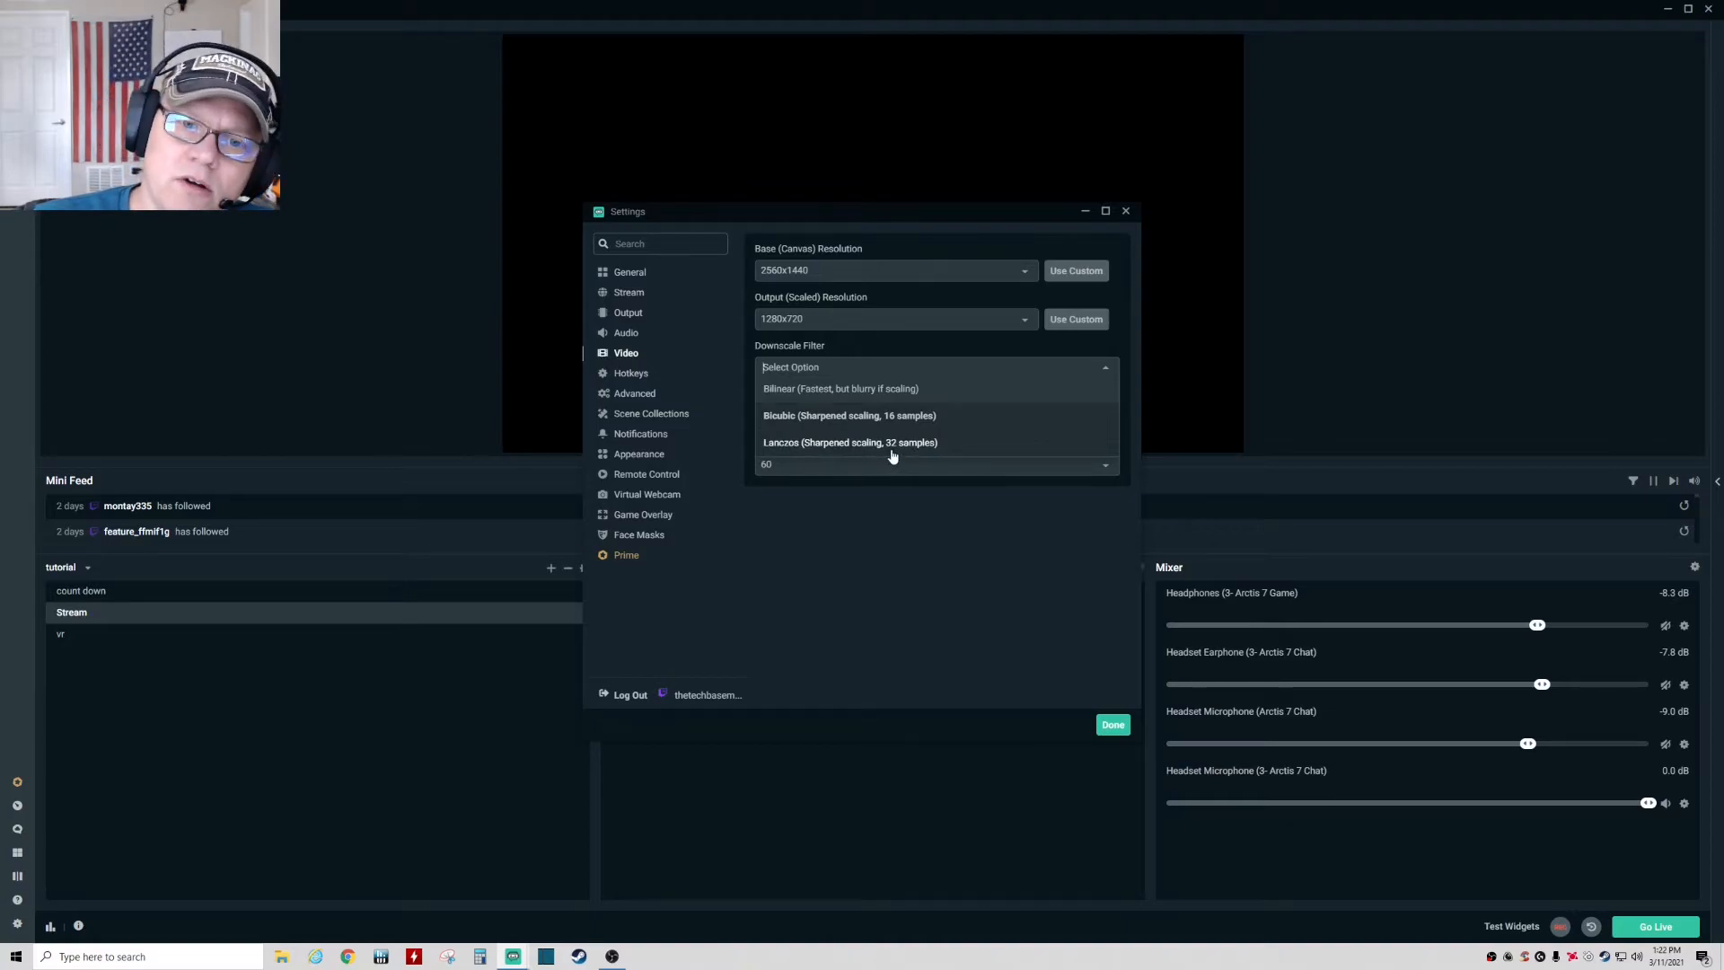
{"action": "left_click", "coordinate": [874, 418]}
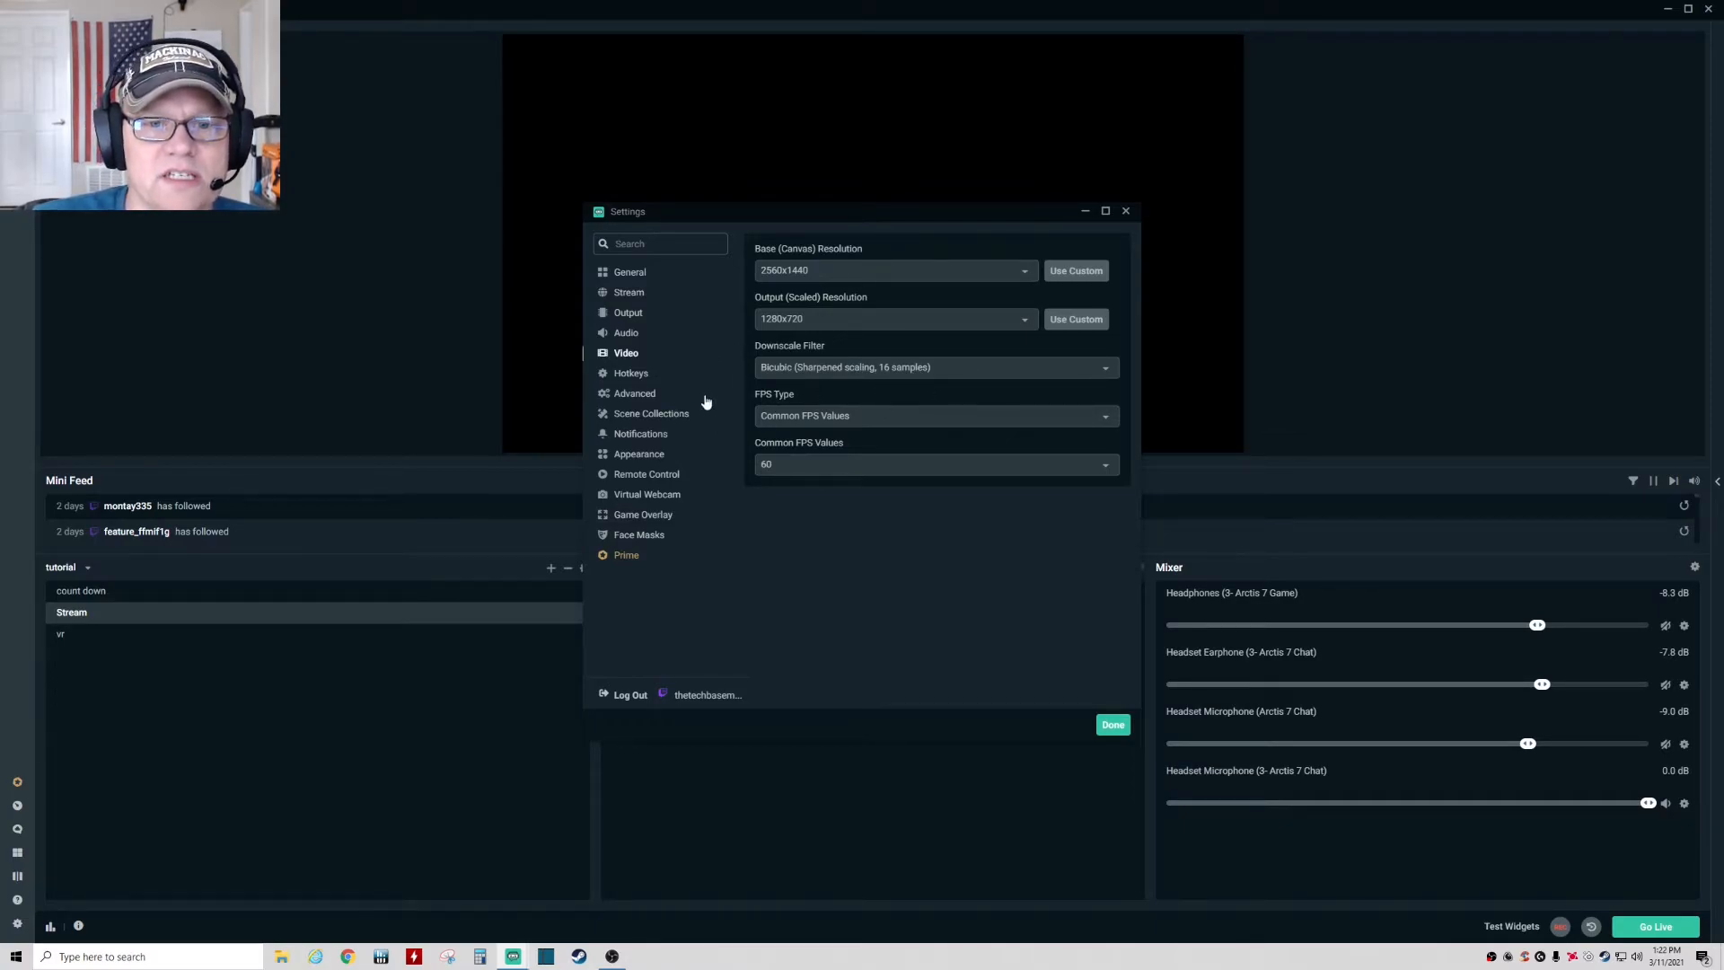
Choose Common FPS Values as the FPS type and review the frame rate options, keeping 60.
{"action": "left_click", "coordinate": [875, 419]}
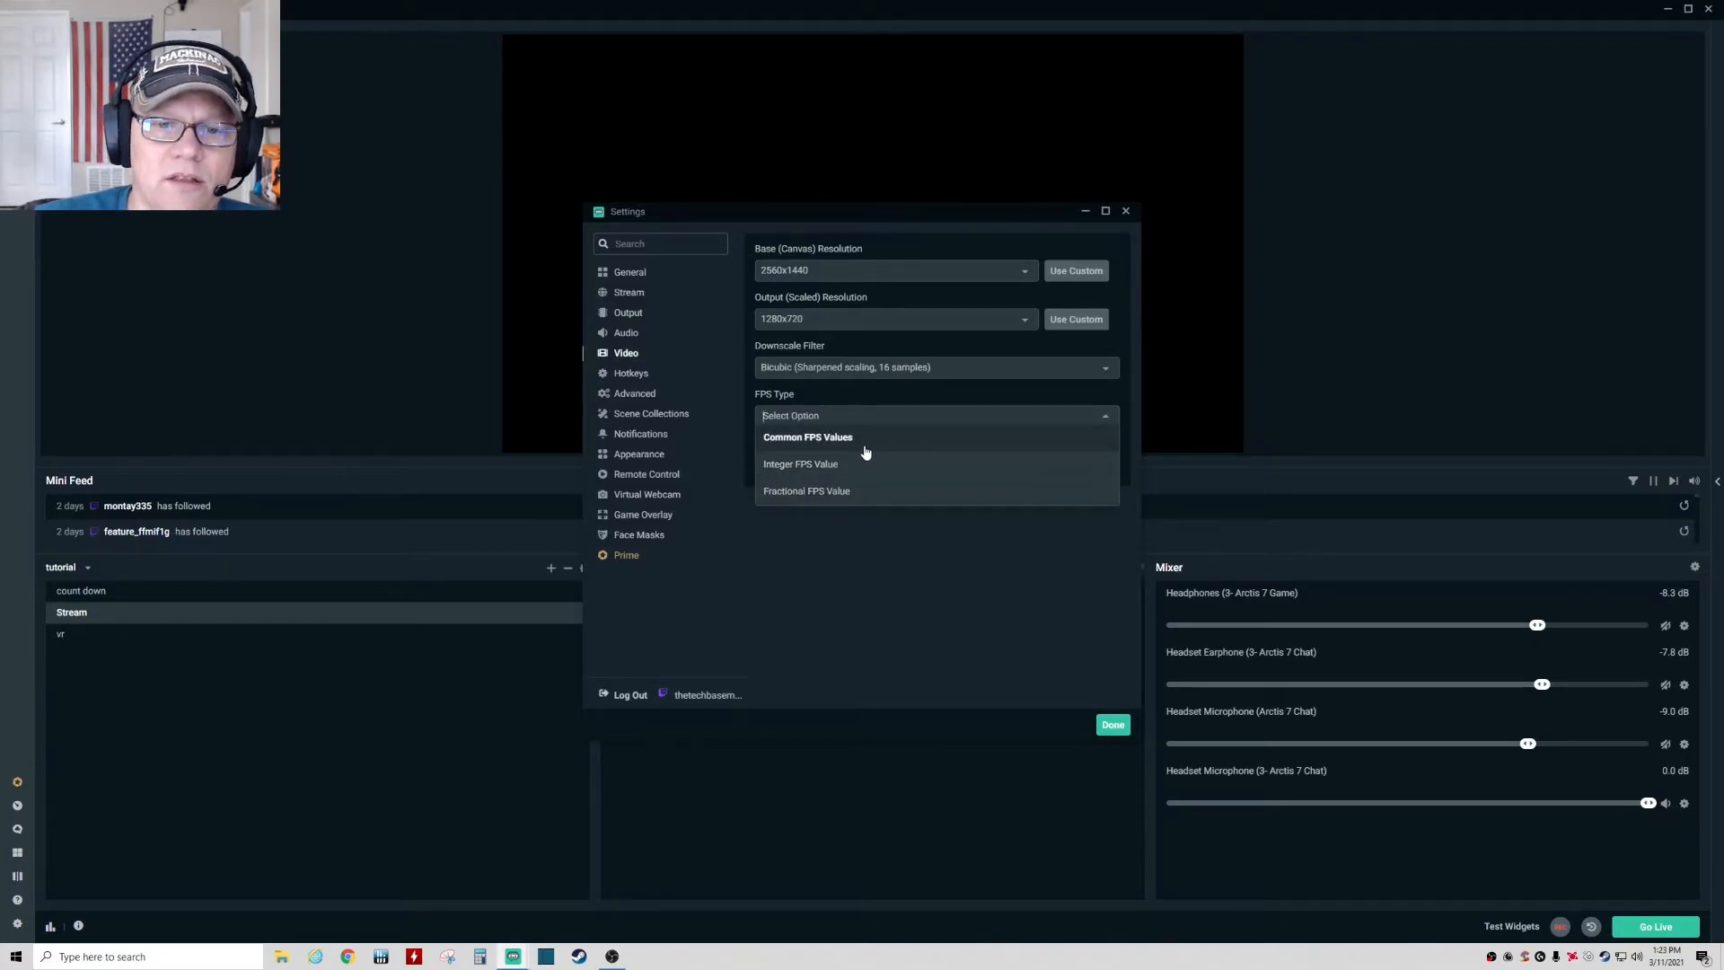
{"action": "left_click", "coordinate": [863, 447]}
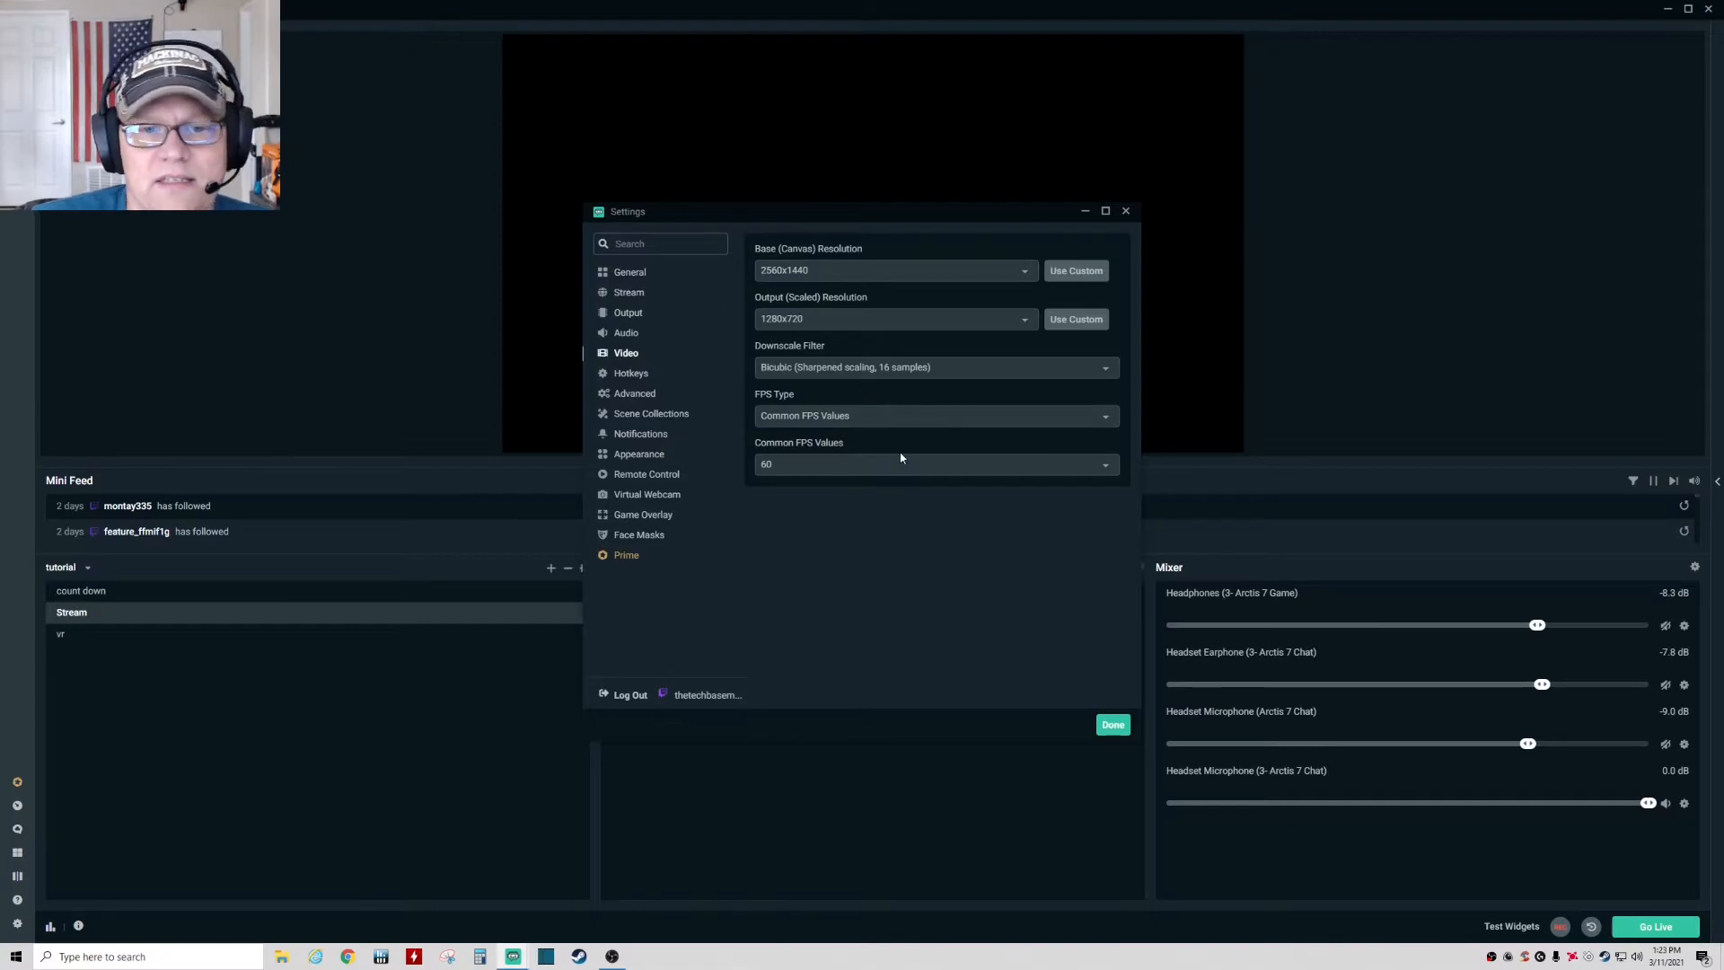
{"action": "left_click", "coordinate": [822, 469]}
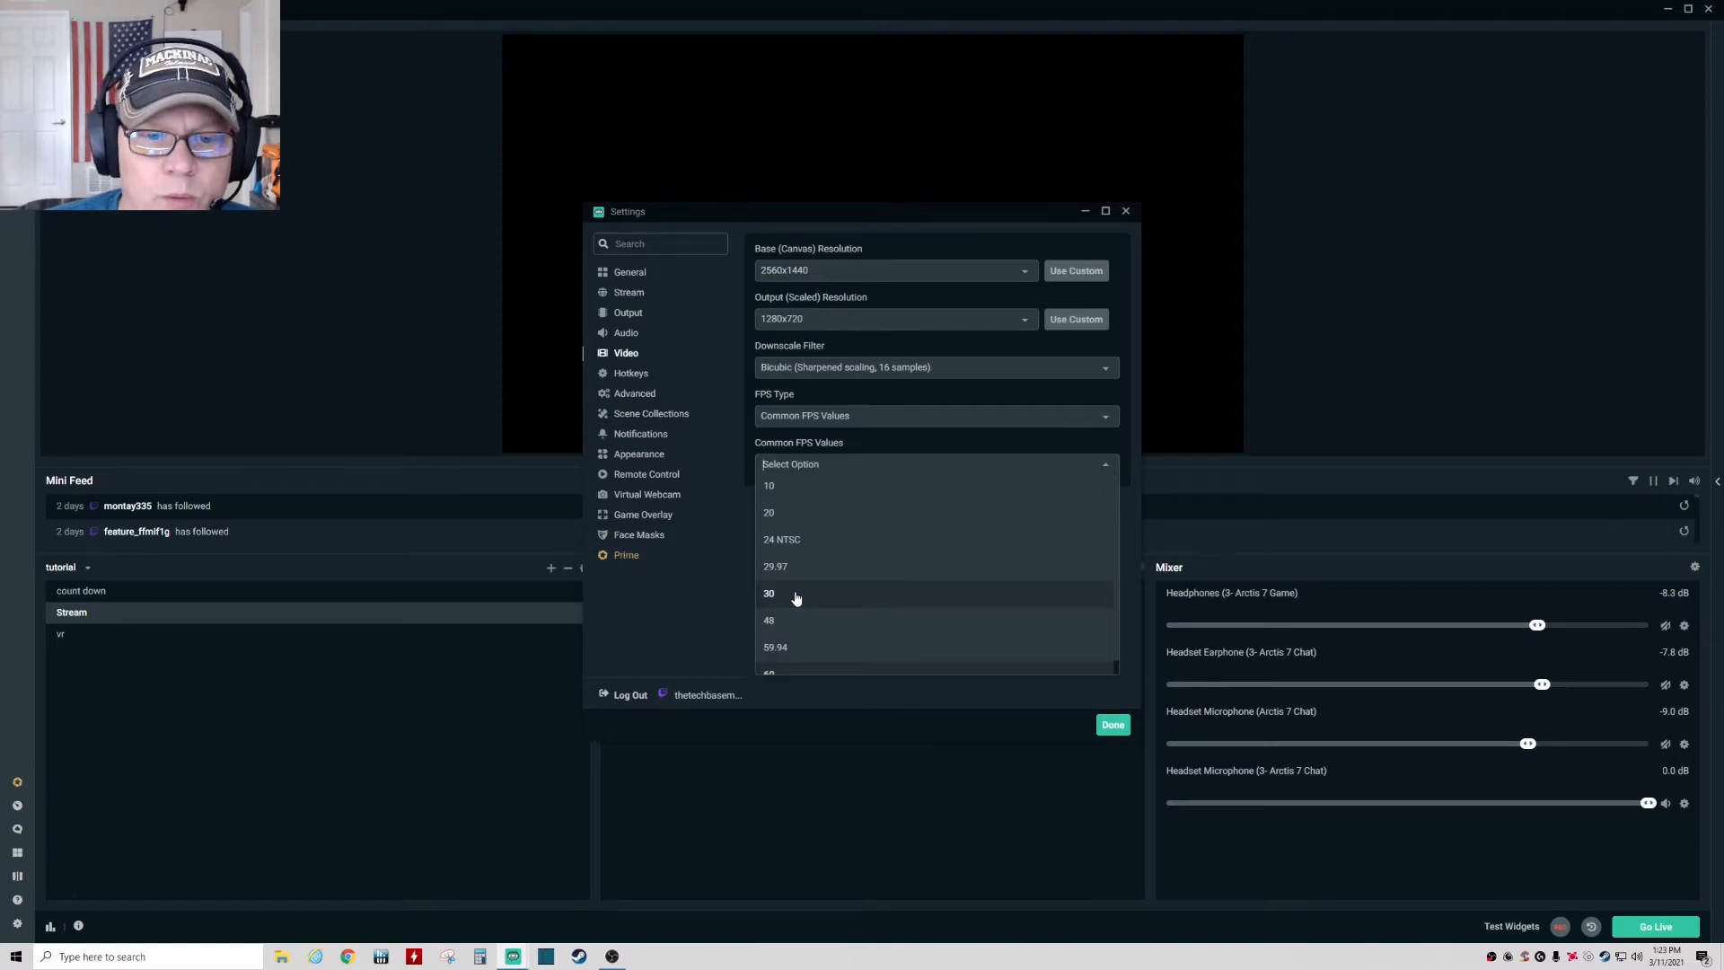
{"action": "left_click", "coordinate": [881, 448]}
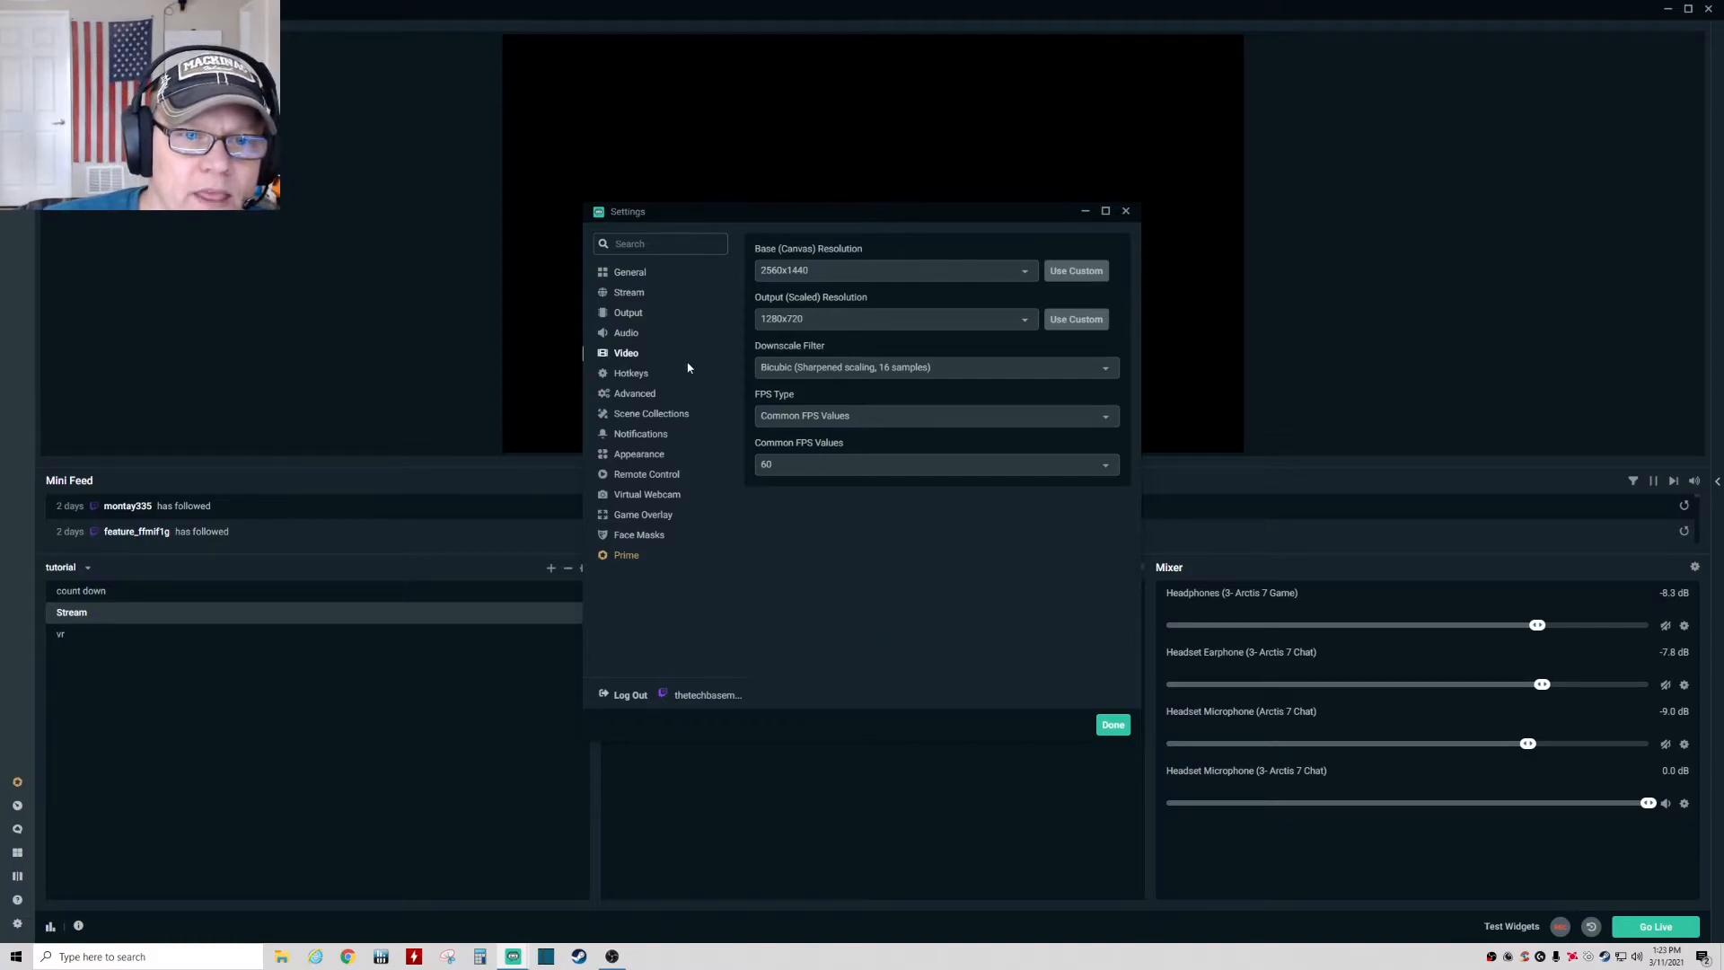
Try enabling the dynamic bitrate change for dropped frames in the advanced network settings, and turn it off again.
{"action": "left_click", "coordinate": [653, 400]}
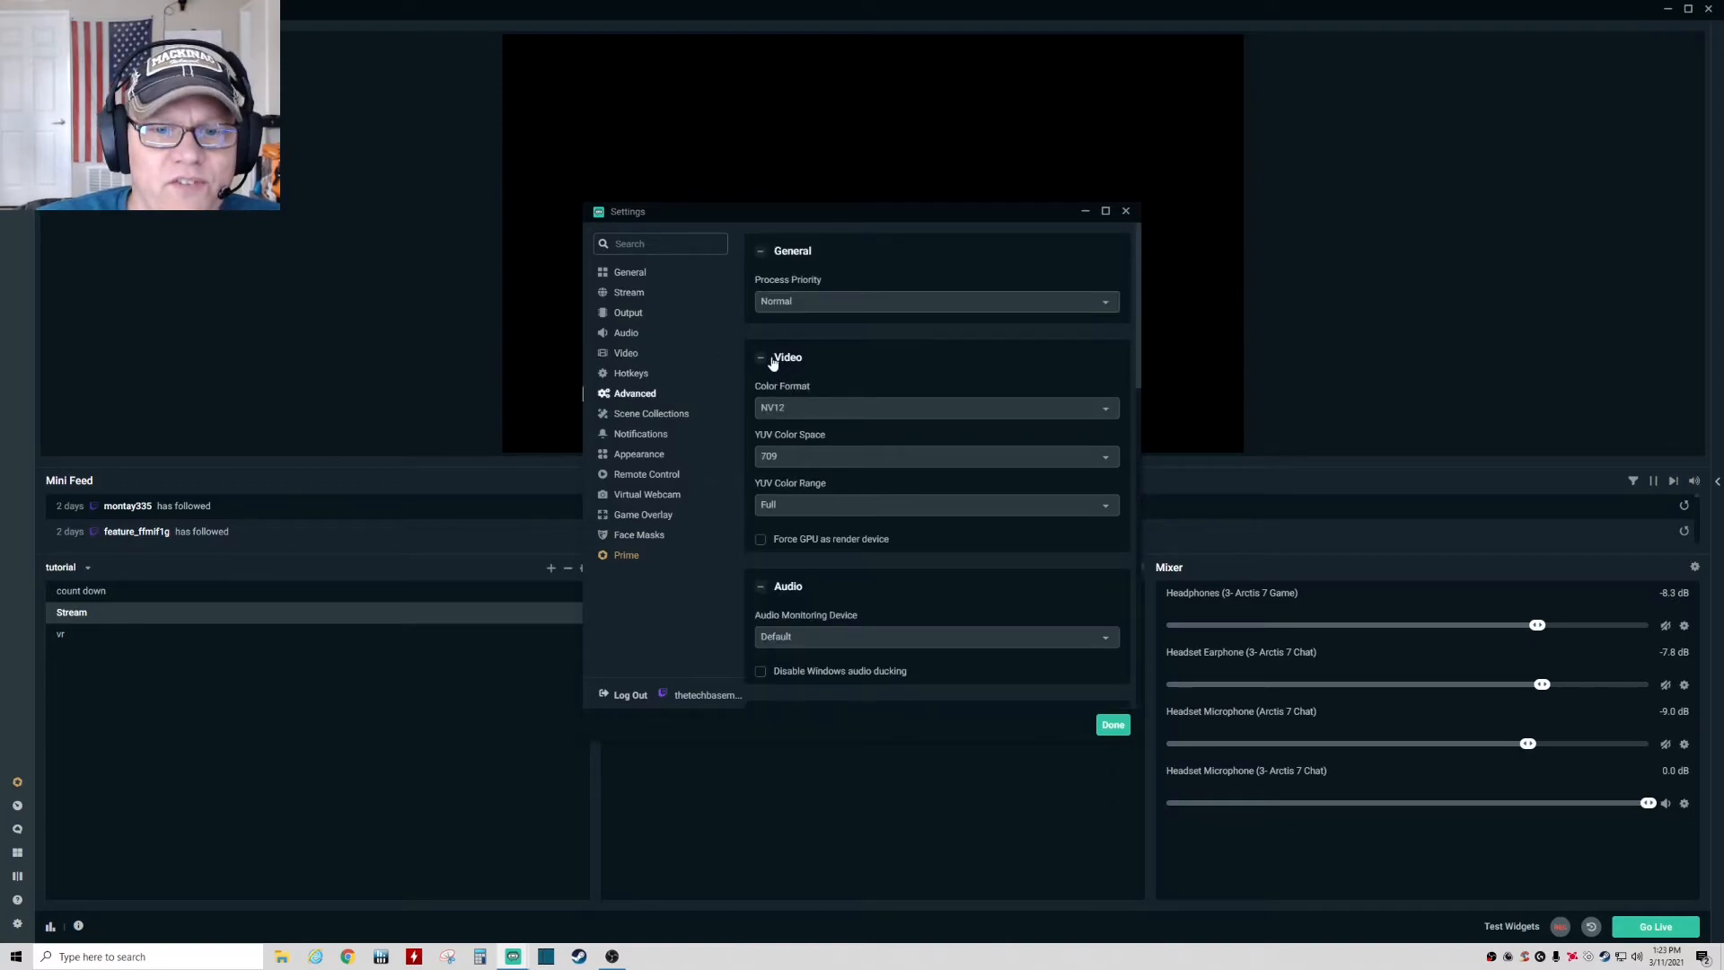
{"action": "scroll", "coordinate": [767, 363], "scroll_direction": "down", "scroll_amount": 4}
{"action": "scroll", "coordinate": [767, 367], "scroll_direction": "down", "scroll_amount": 6}
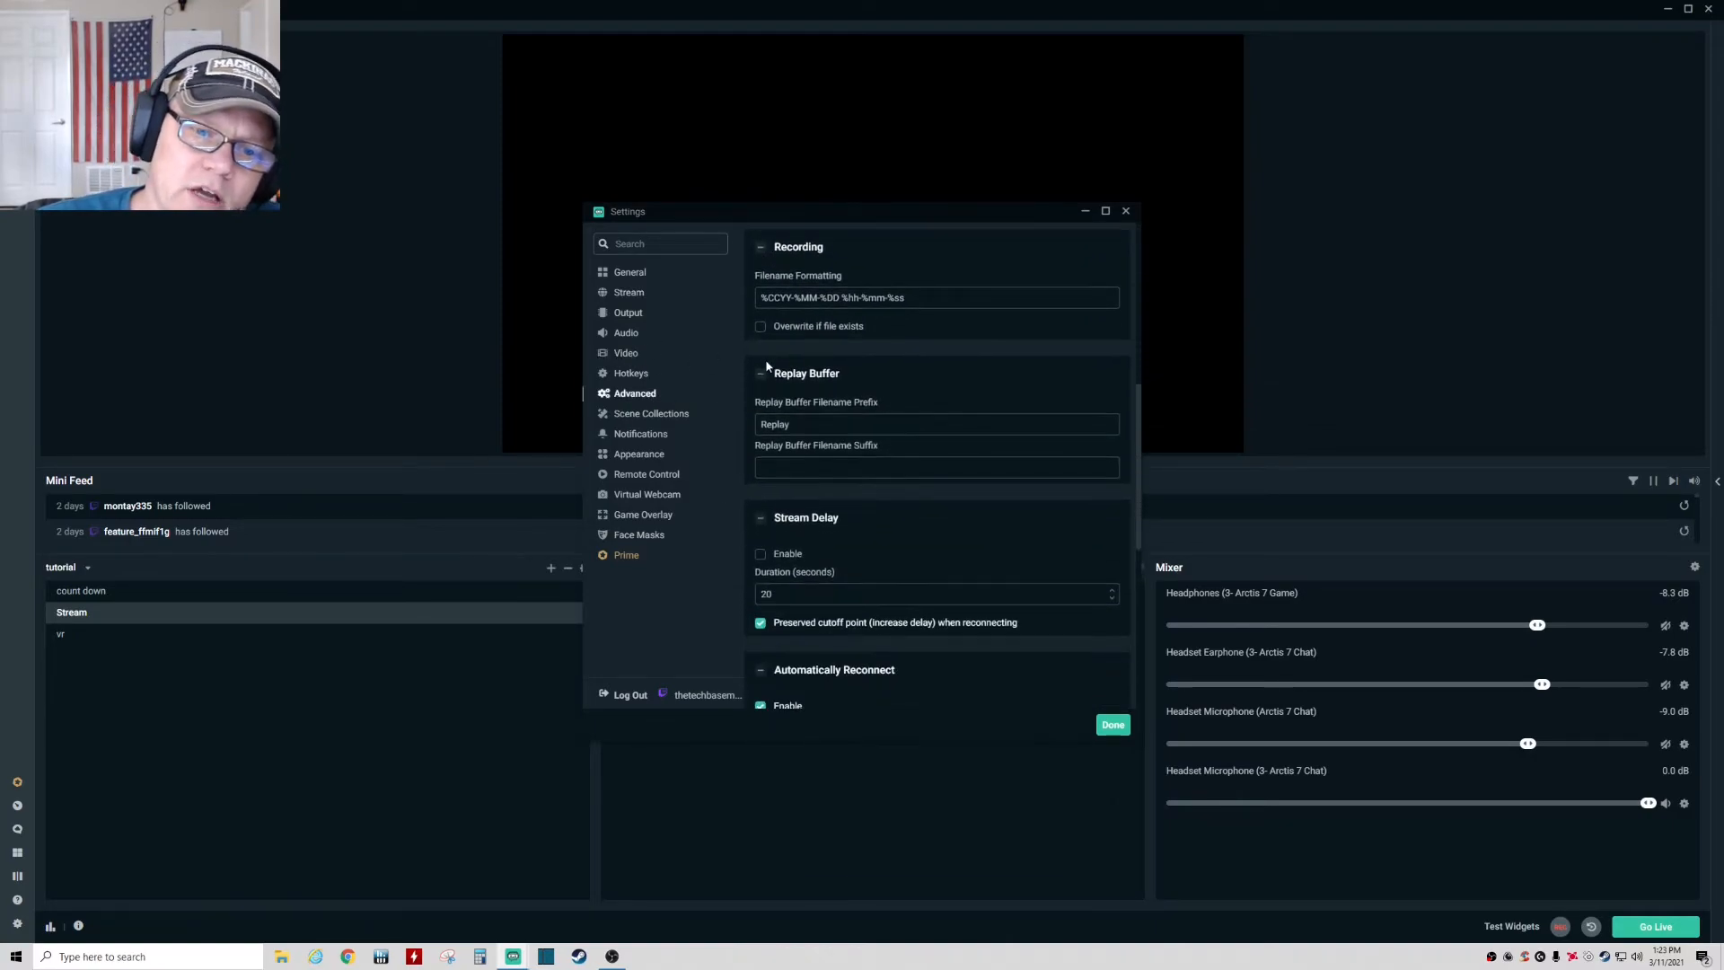
{"action": "scroll", "coordinate": [766, 364], "scroll_direction": "down", "scroll_amount": 1}
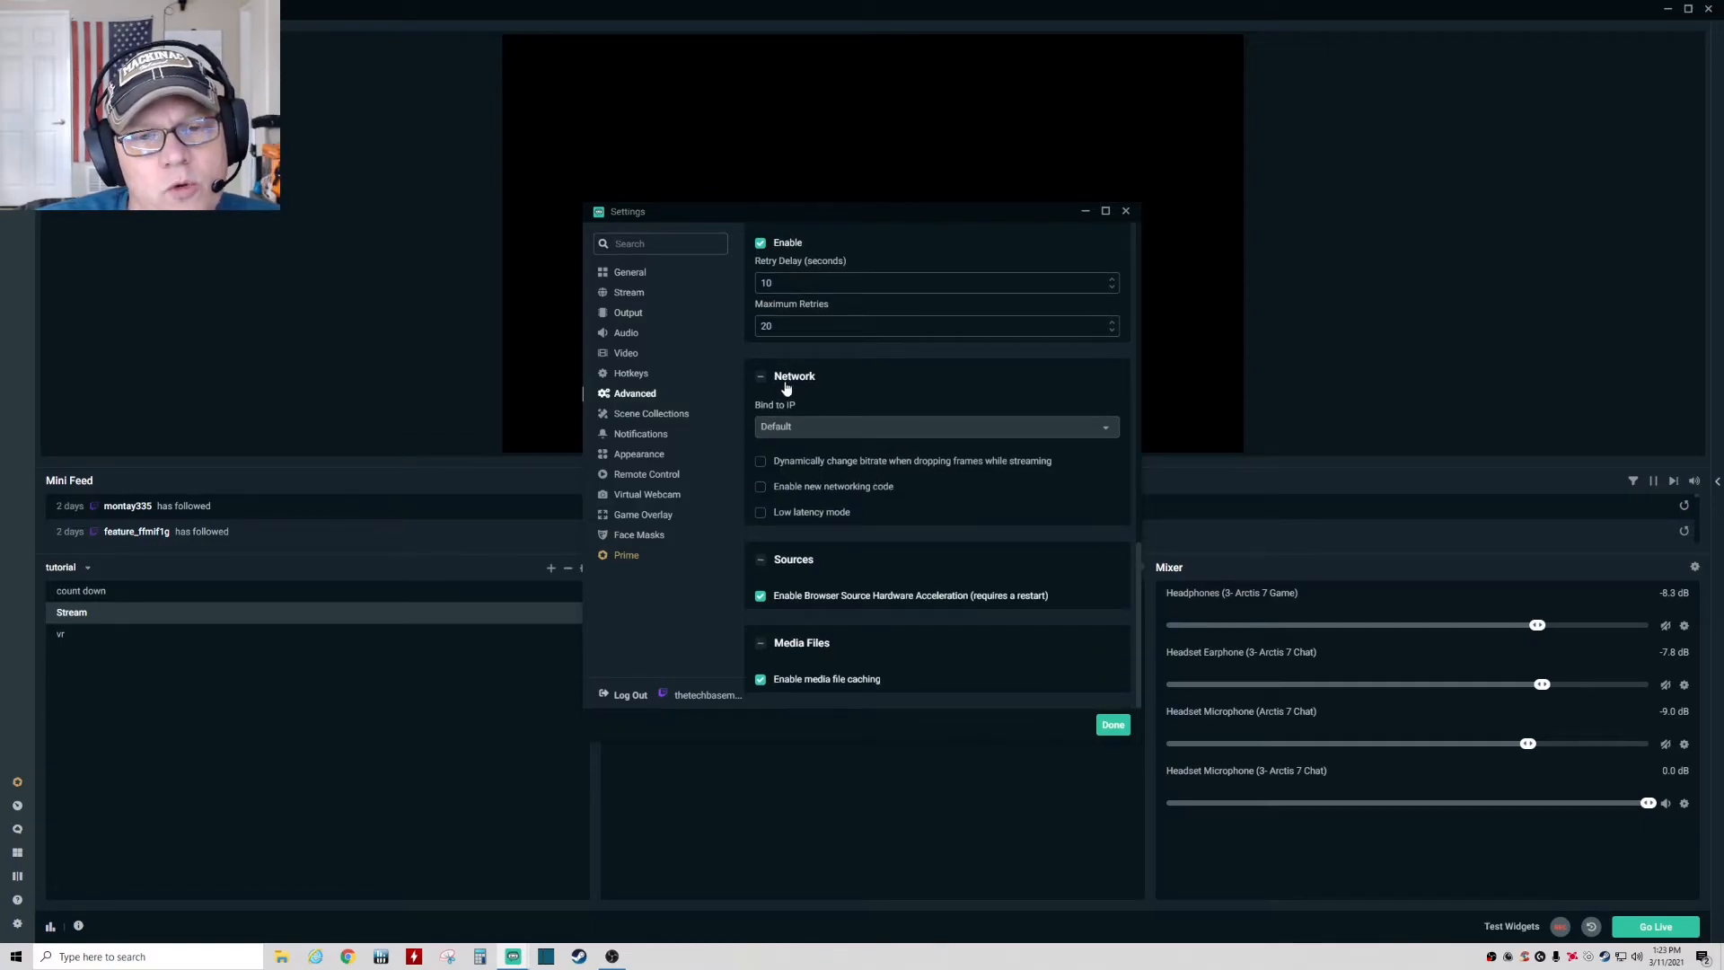
{"action": "left_click", "coordinate": [762, 461]}
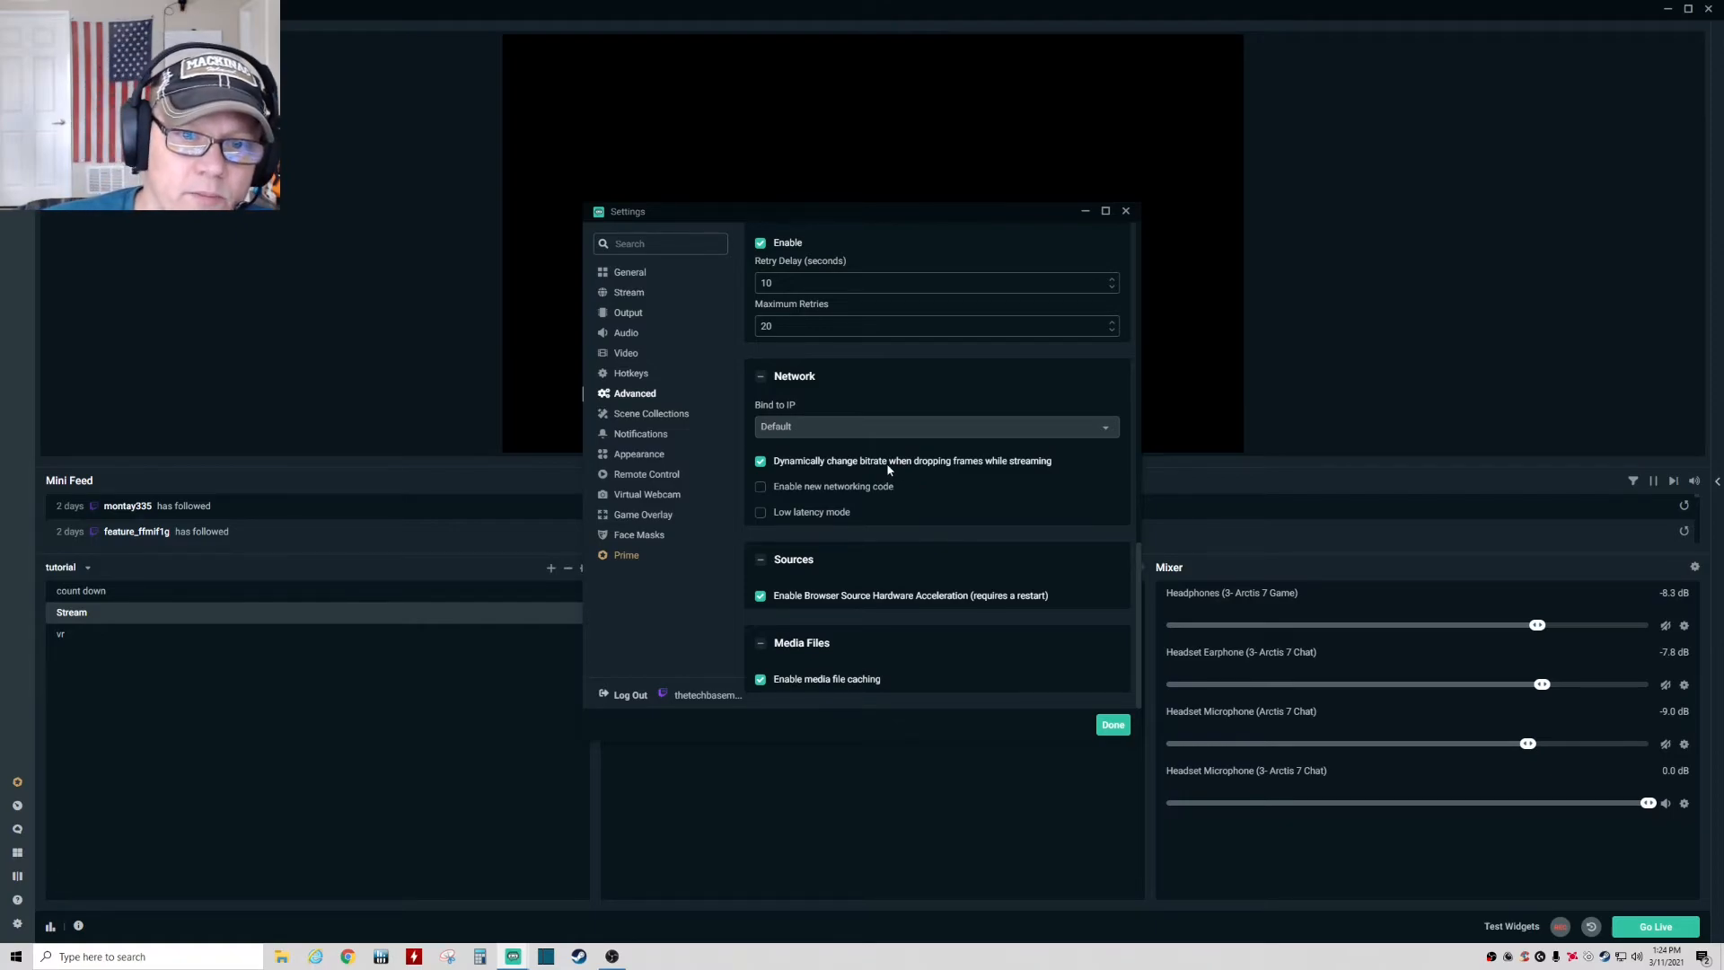
{"action": "left_click", "coordinate": [761, 460]}
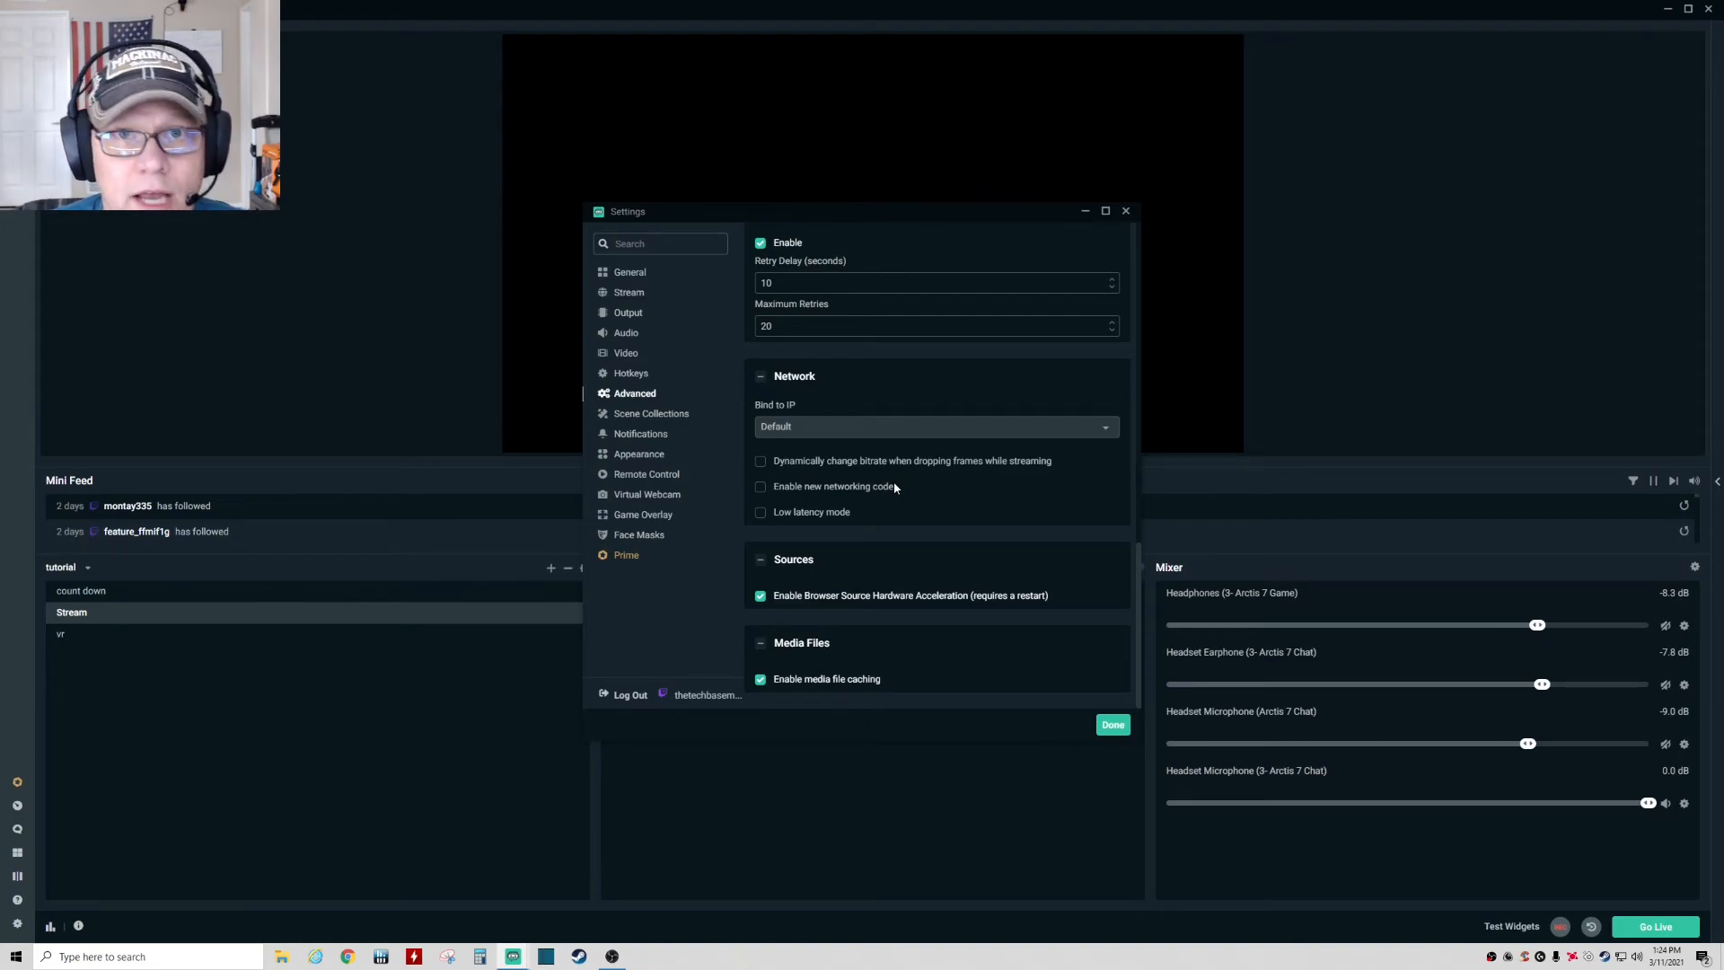
Open the virtual webcam settings.
{"action": "left_click", "coordinate": [647, 494]}
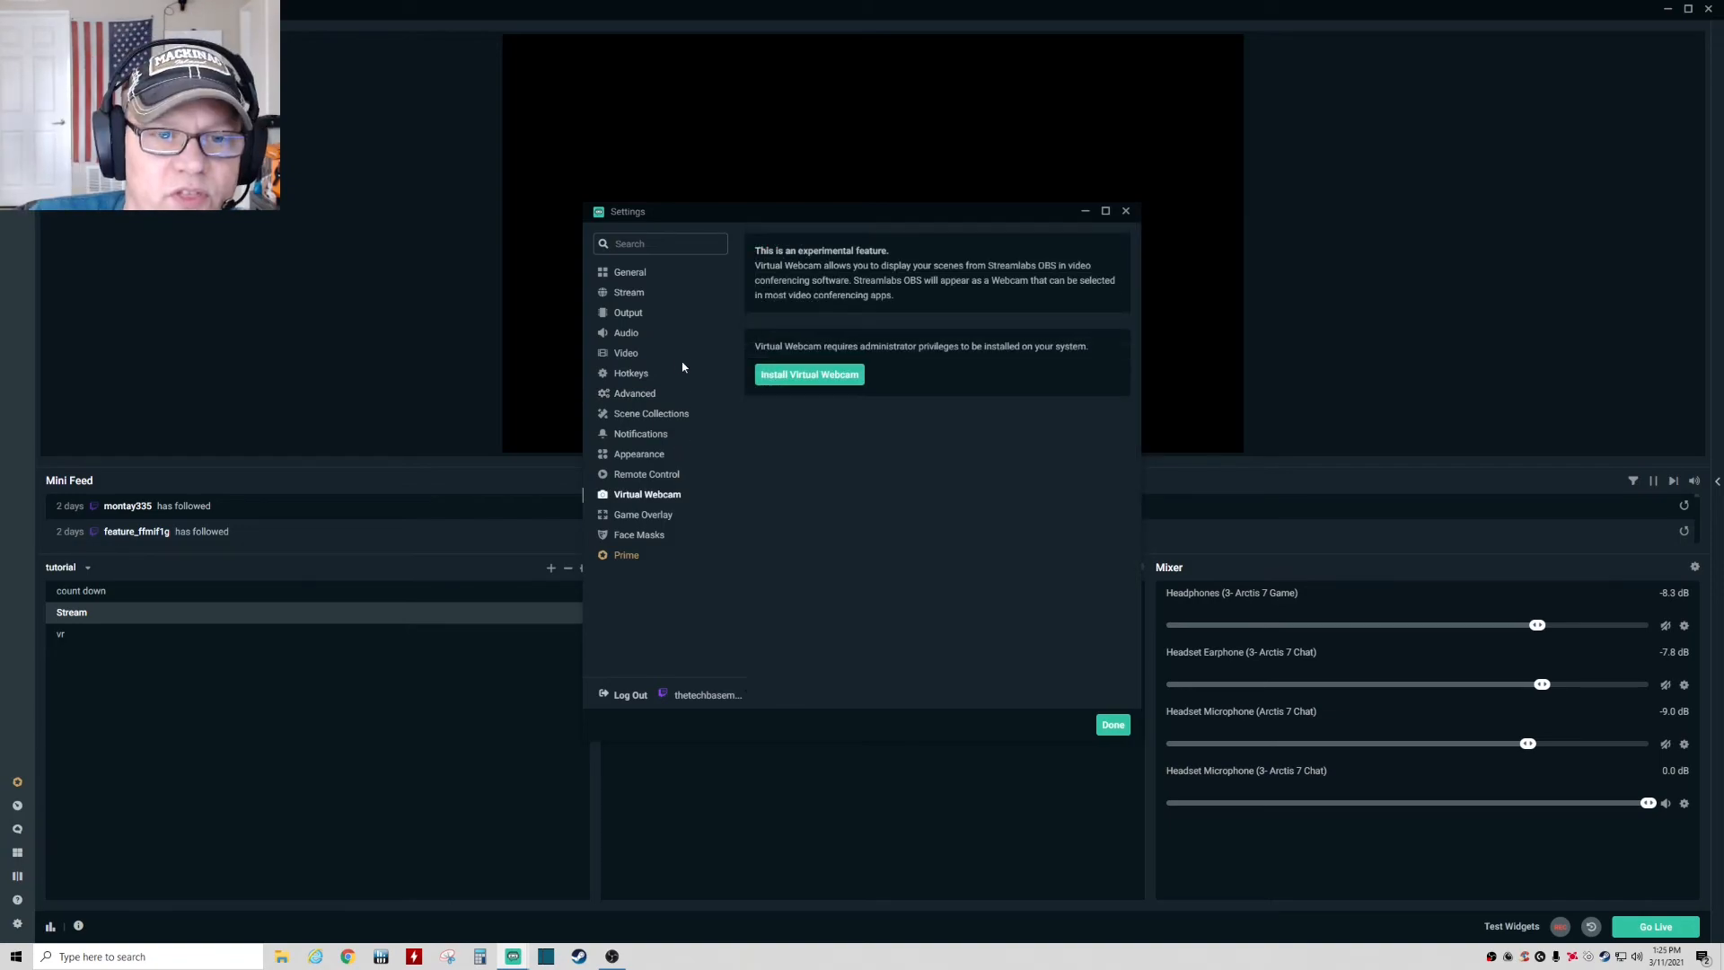